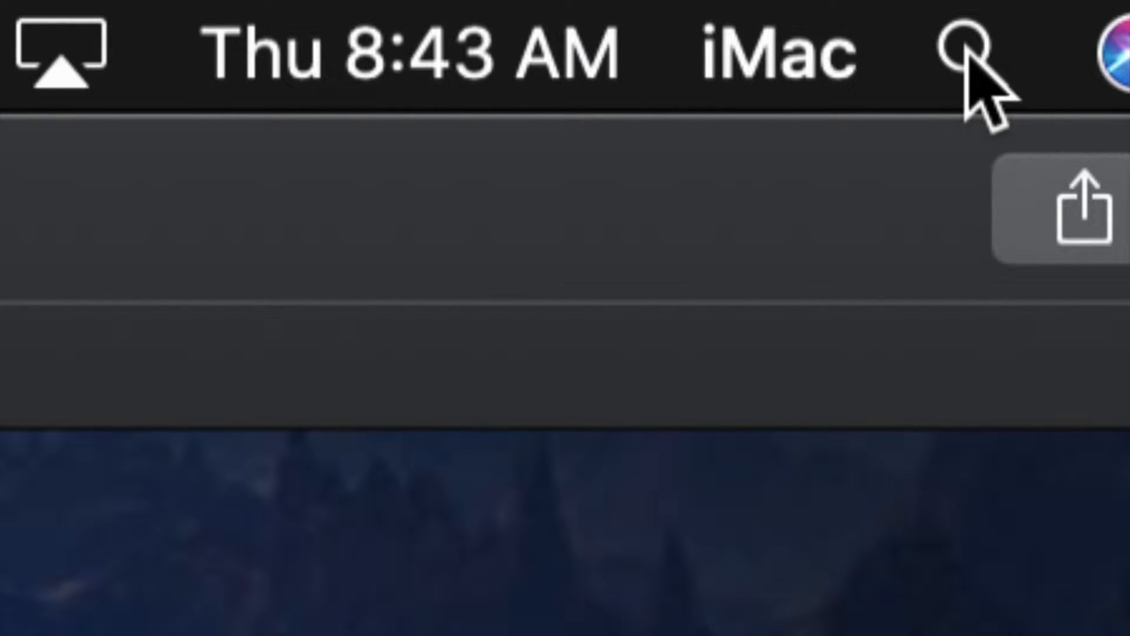
# Search the Mac for "disk" and open Disk Utility.
pyautogui.click(965, 51)
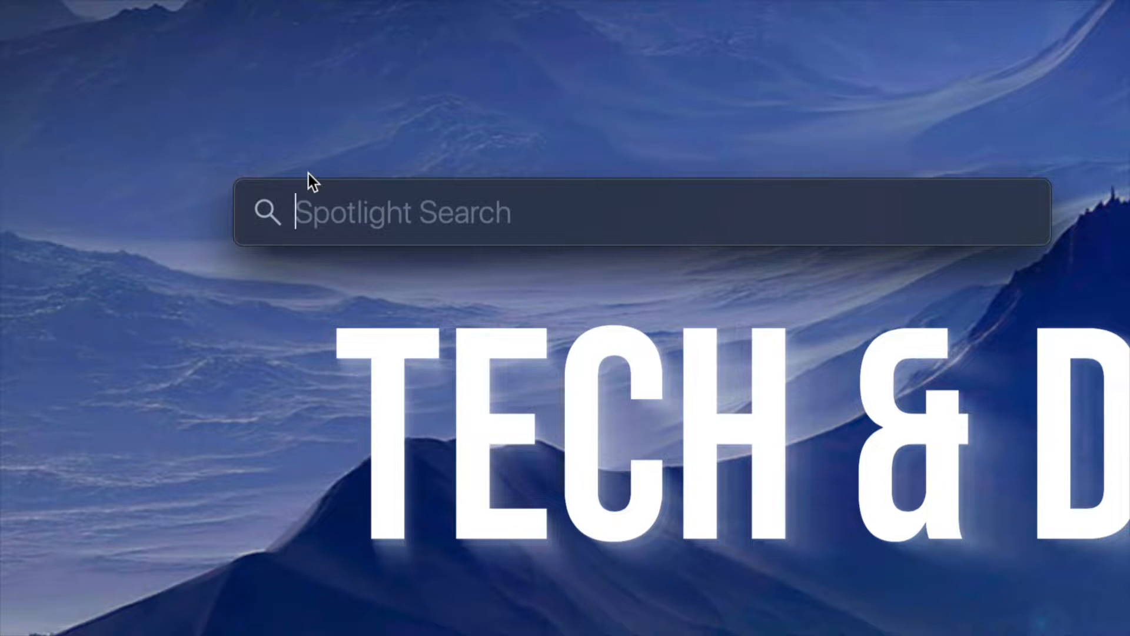
pyautogui.write('disk')
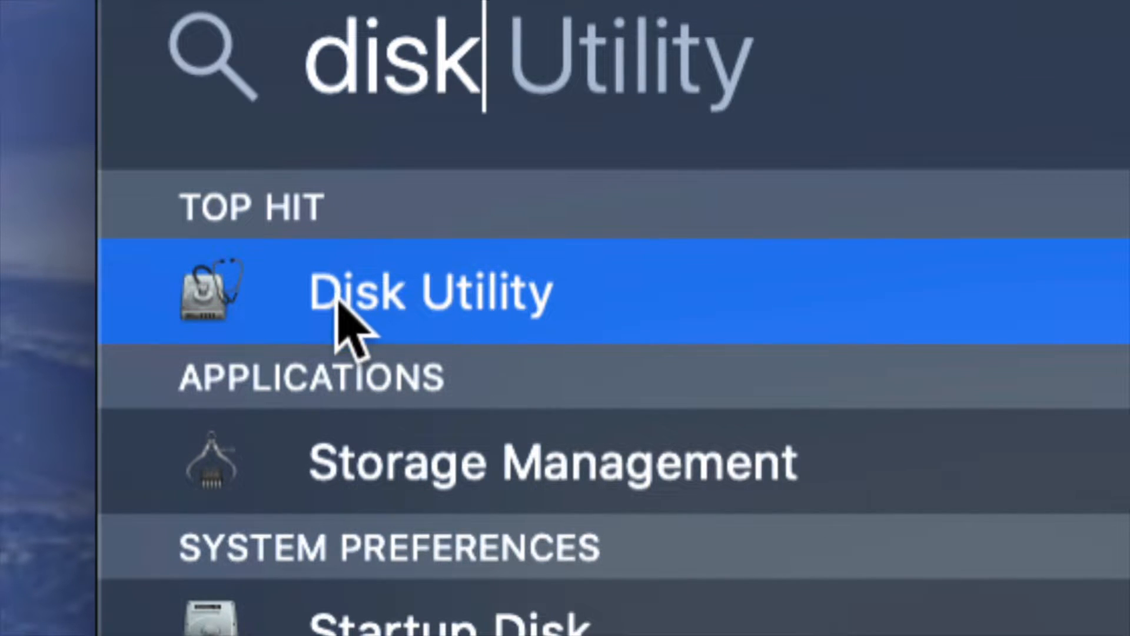
pyautogui.click(462, 315)
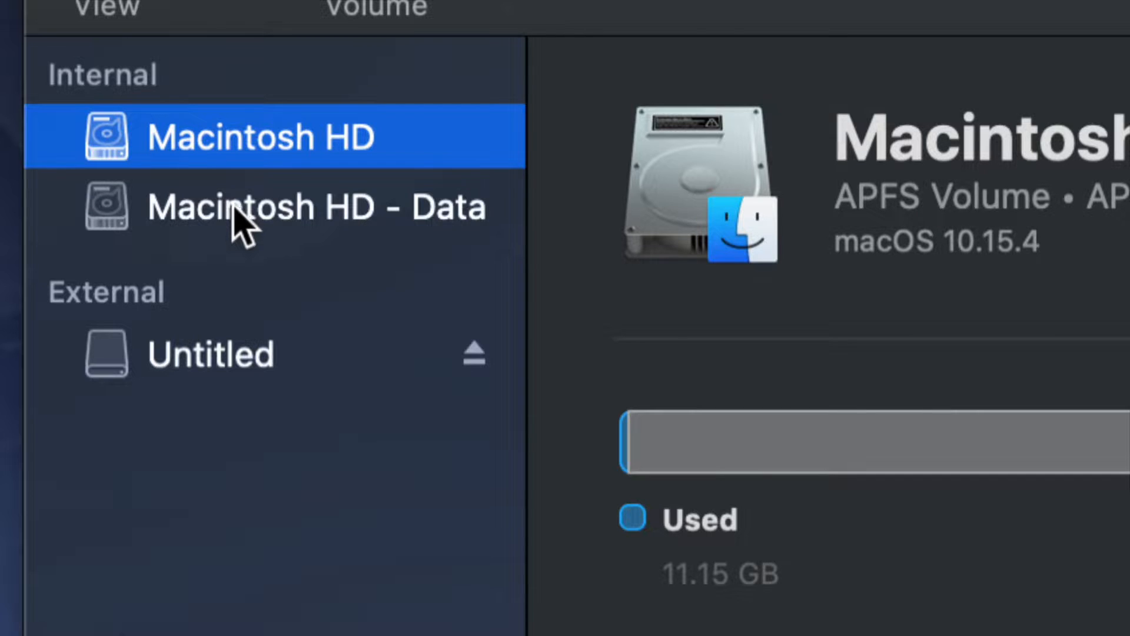
# Select the external Untitled volume and make the sidebar show all devices instead of only volumes.
pyautogui.click(203, 353)
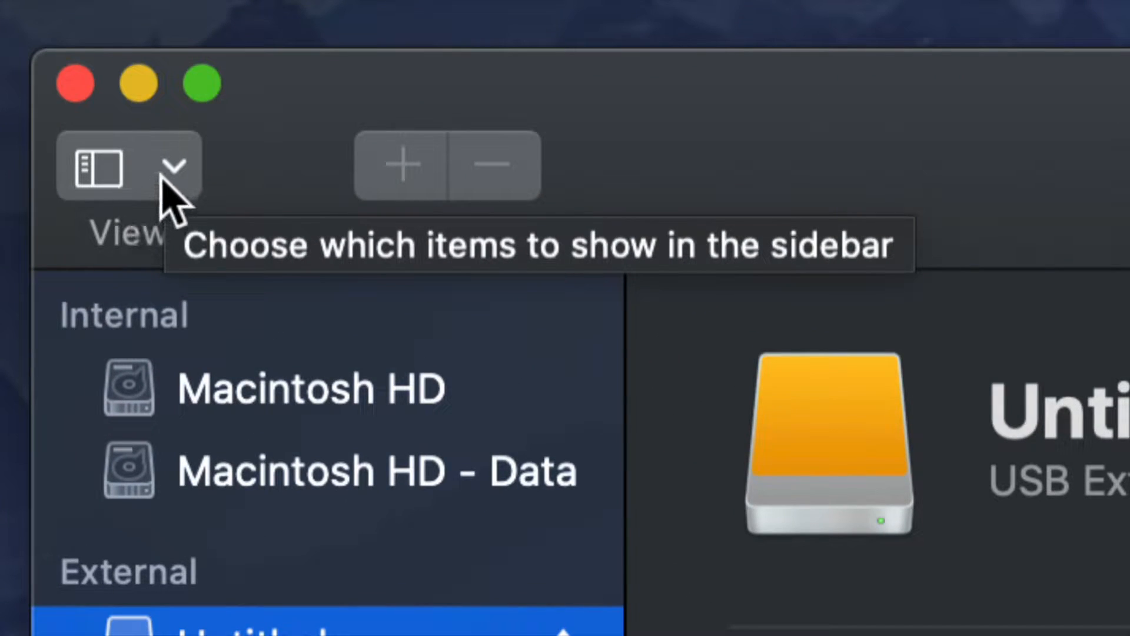
pyautogui.click(161, 178)
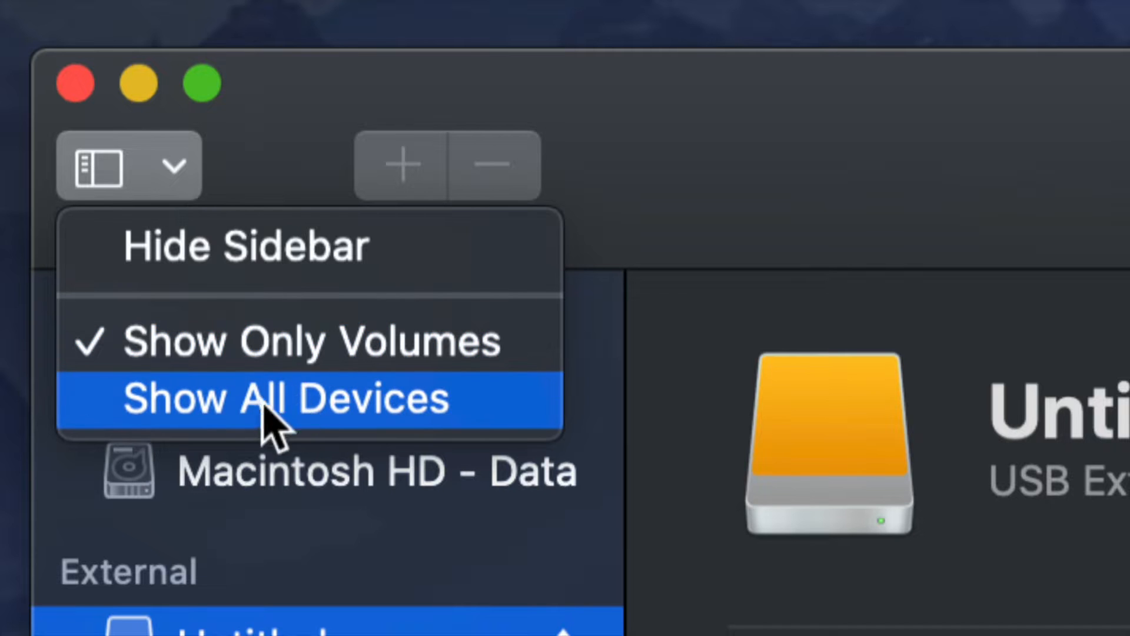
pyautogui.click(323, 429)
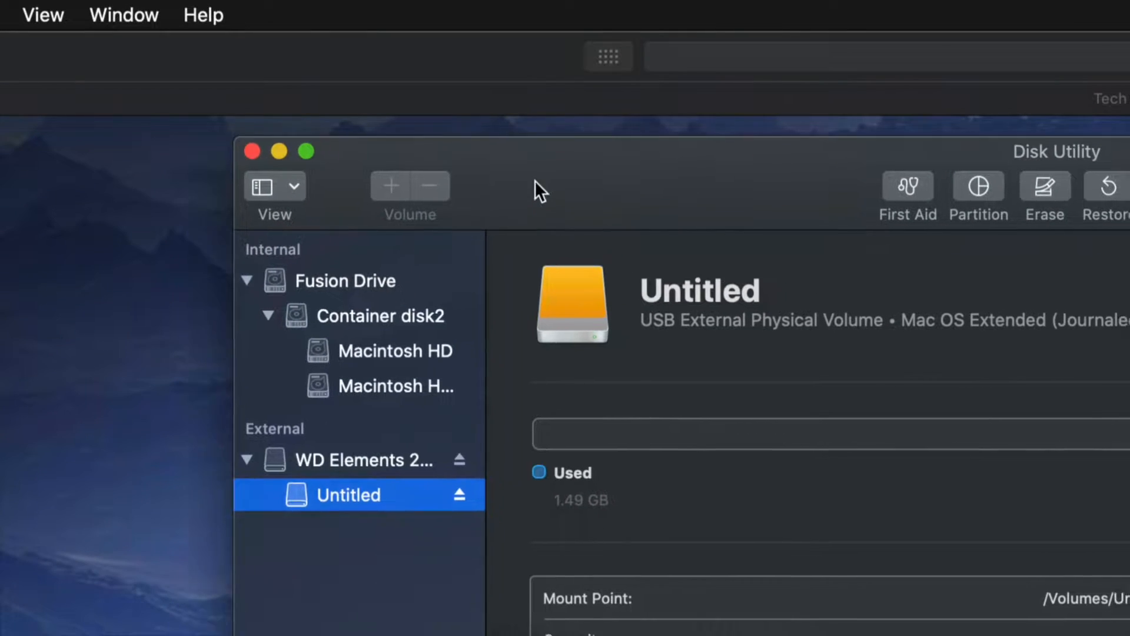
pyautogui.moveTo(465, 88); pyautogui.dragTo(408, 63)
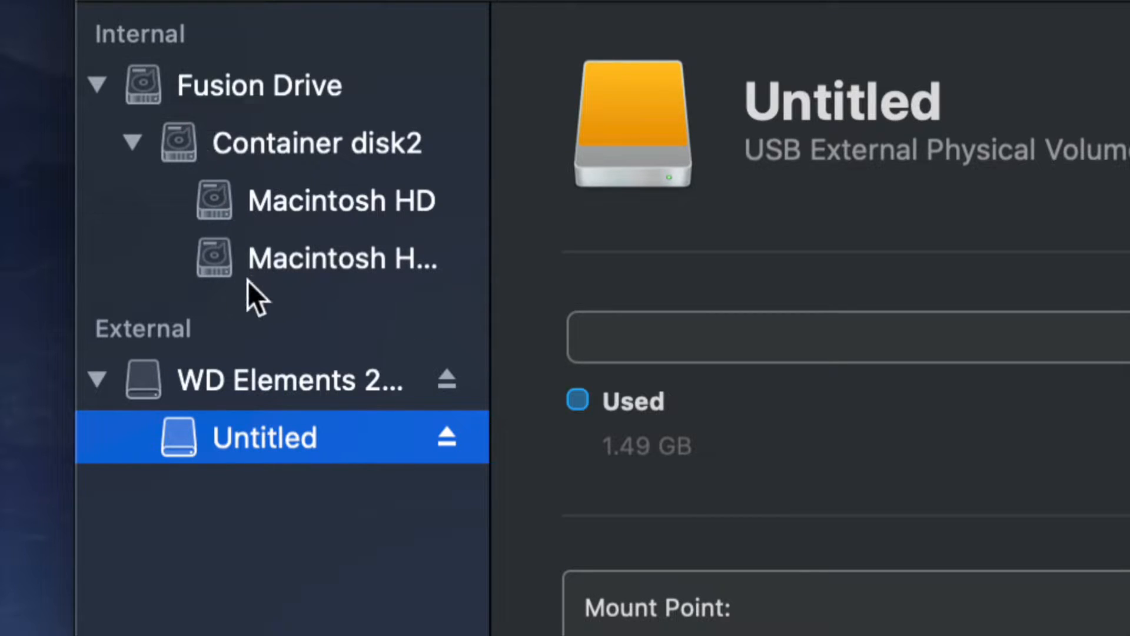
# Set up an erase of the WD Elements external drive with the ExFAT format and the GUID Partition Map scheme.
pyautogui.click(323, 378)
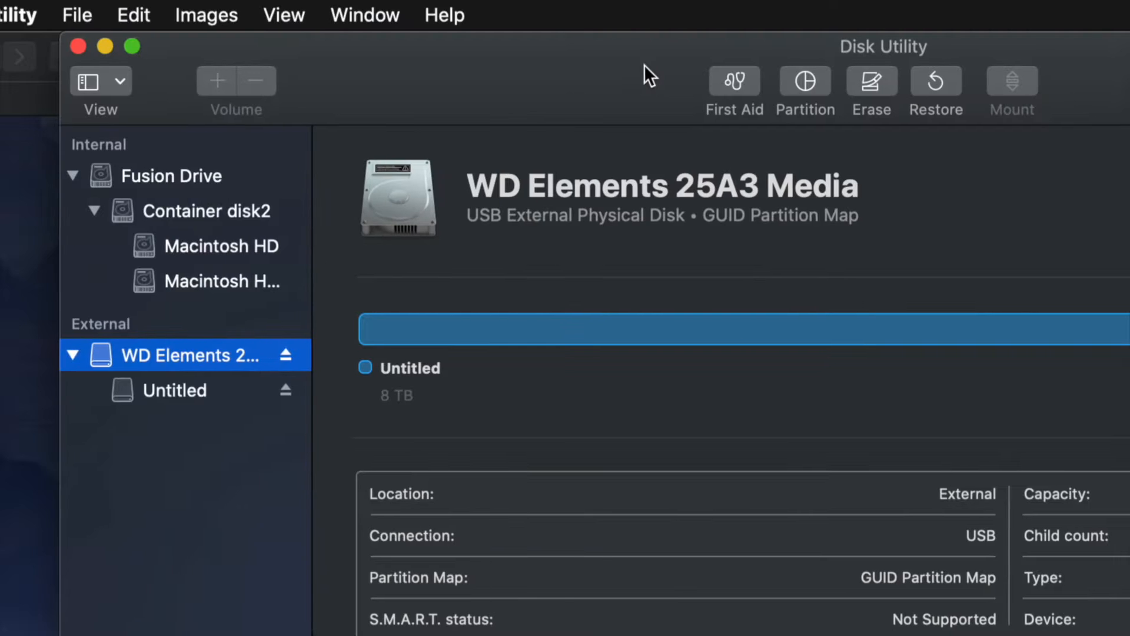
pyautogui.moveTo(643, 65); pyautogui.dragTo(467, 46)
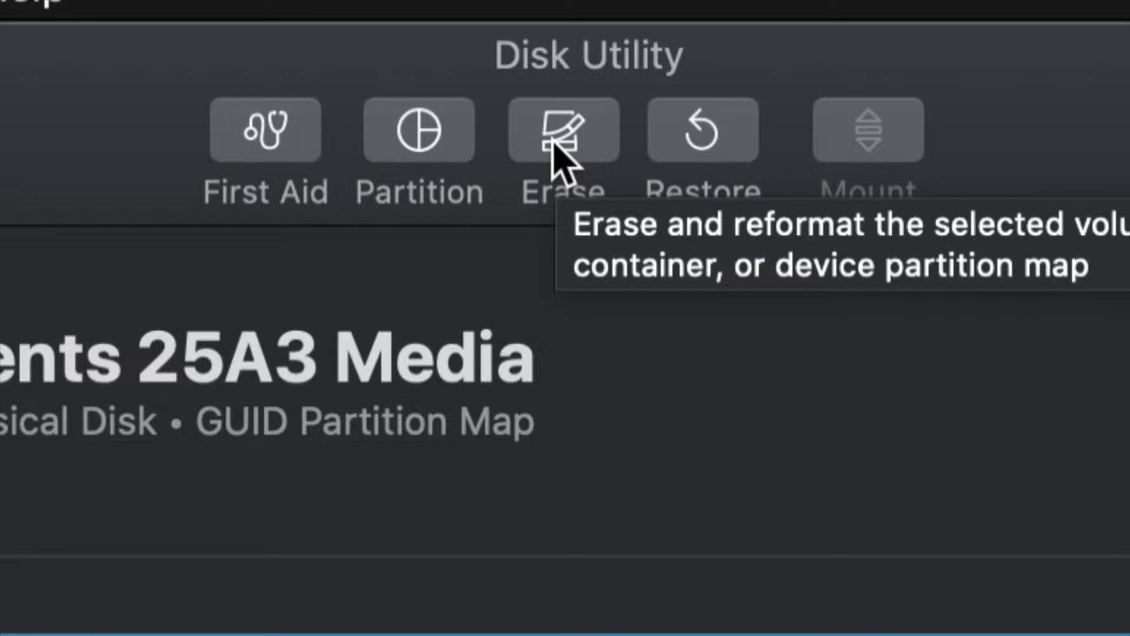
pyautogui.click(566, 132)
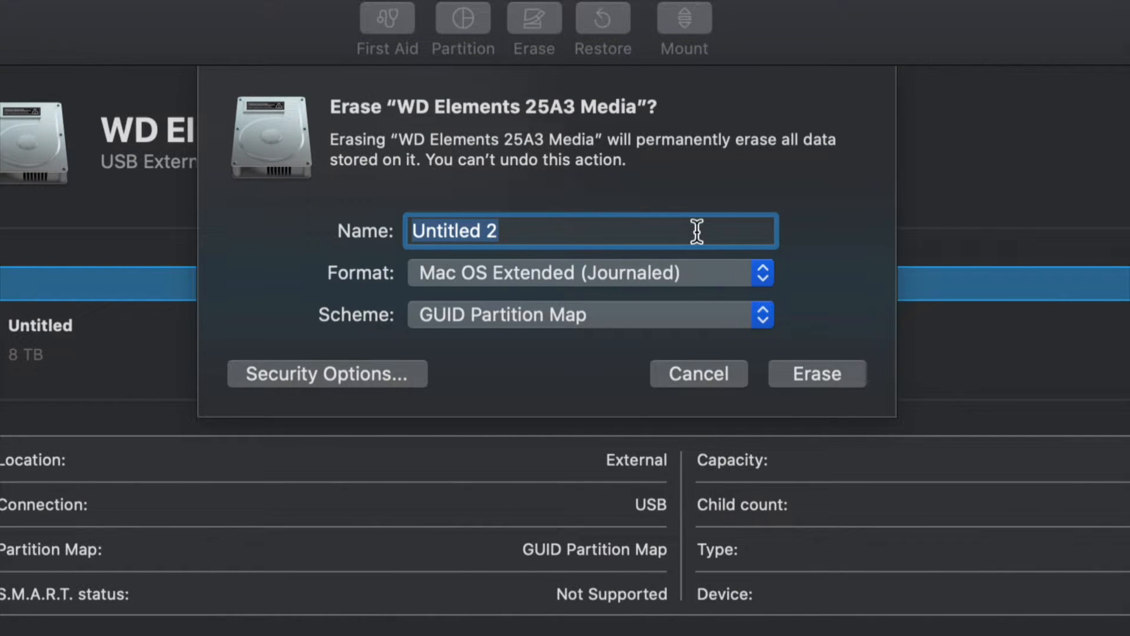
pyautogui.click(751, 271)
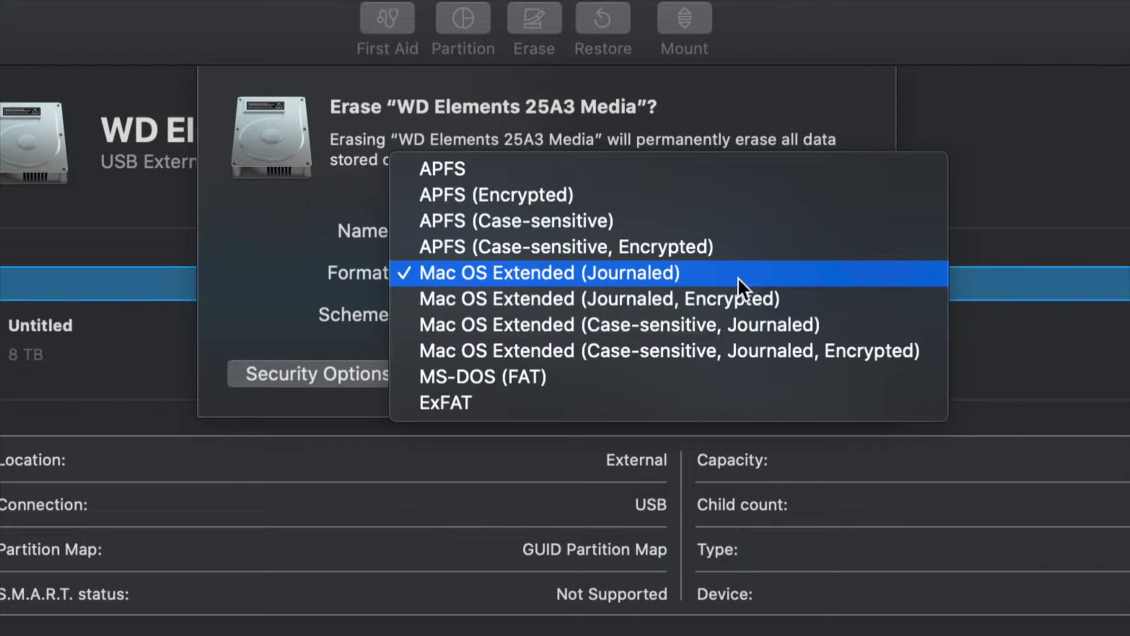
pyautogui.click(440, 412)
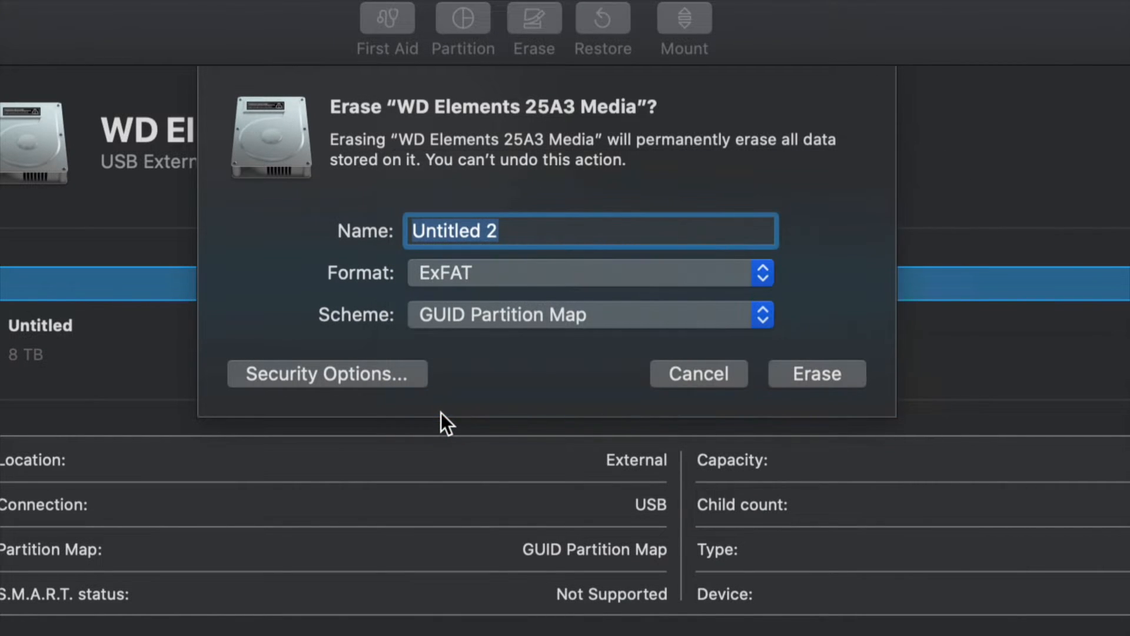
pyautogui.click(570, 319)
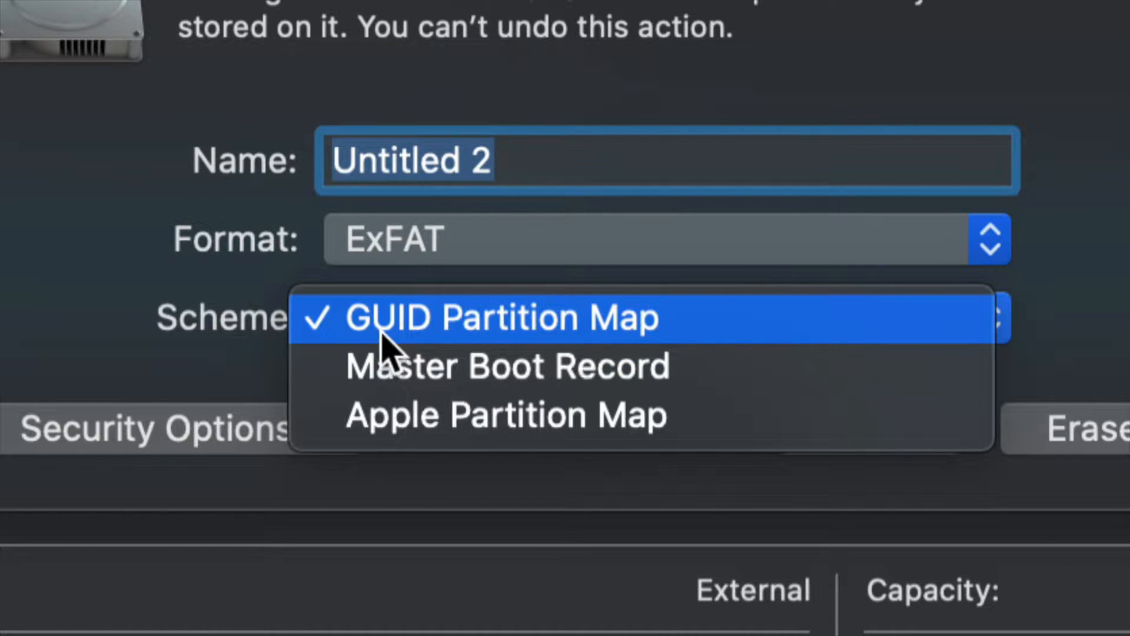
pyautogui.click(483, 329)
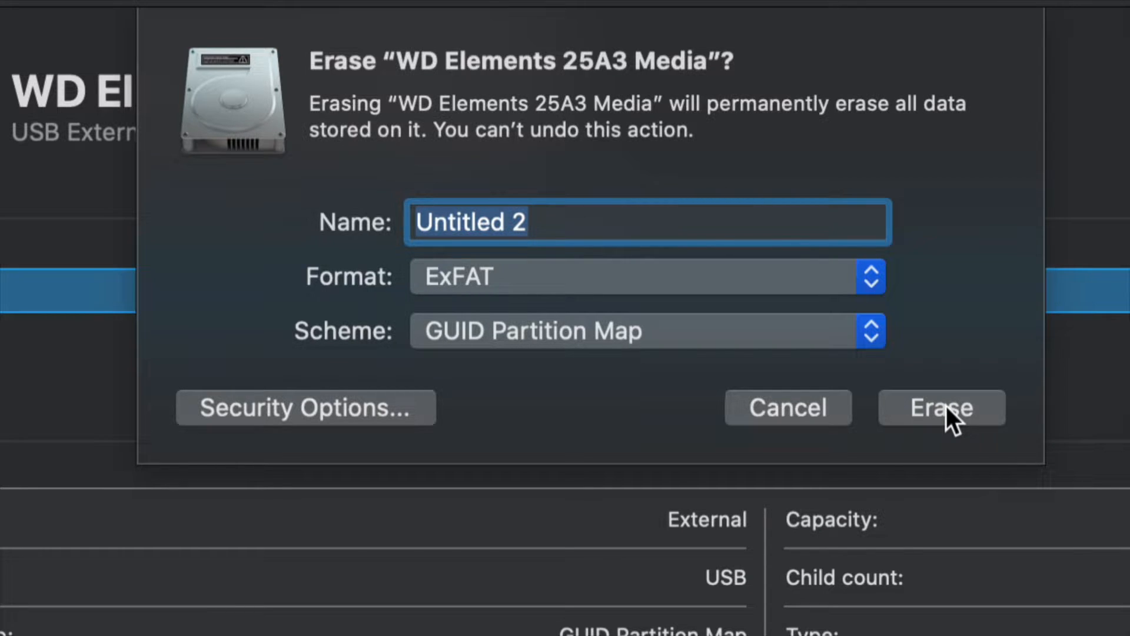
# Try the Mac OS Extended (Journaled) format for the drive erase and return it to ExFAT.
pyautogui.click(877, 284)
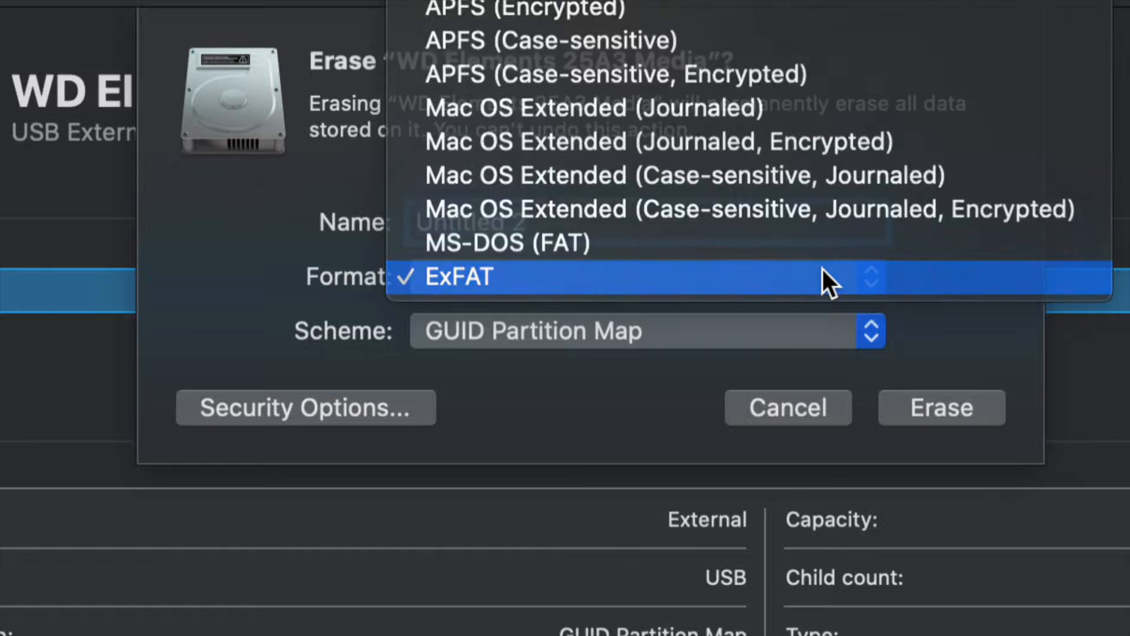
pyautogui.click(822, 270)
pyautogui.click(856, 282)
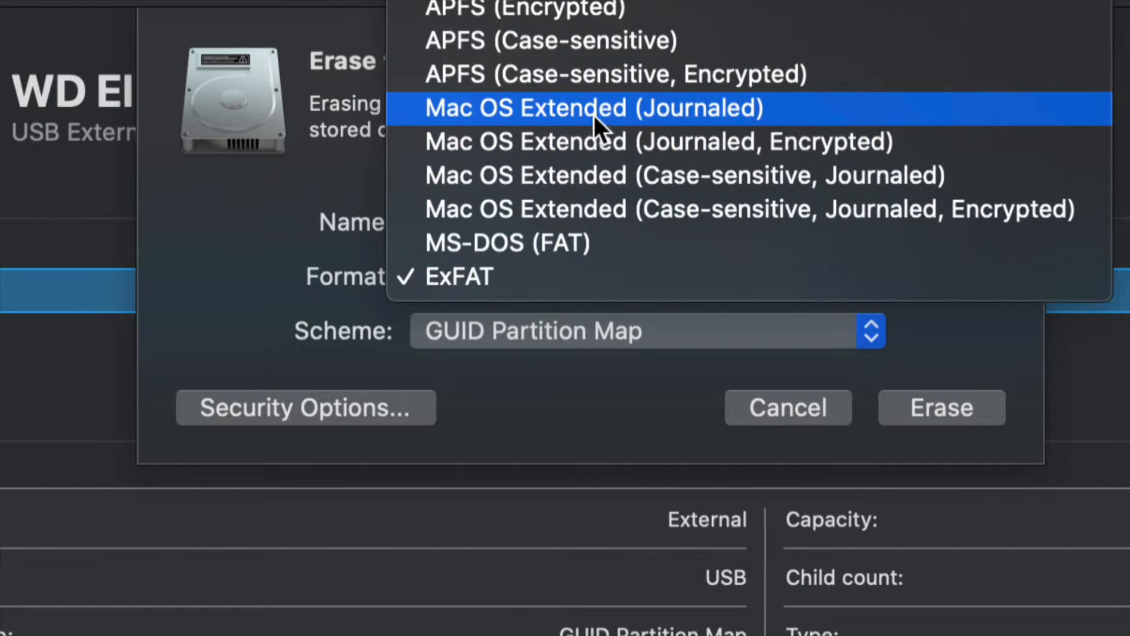
pyautogui.click(479, 110)
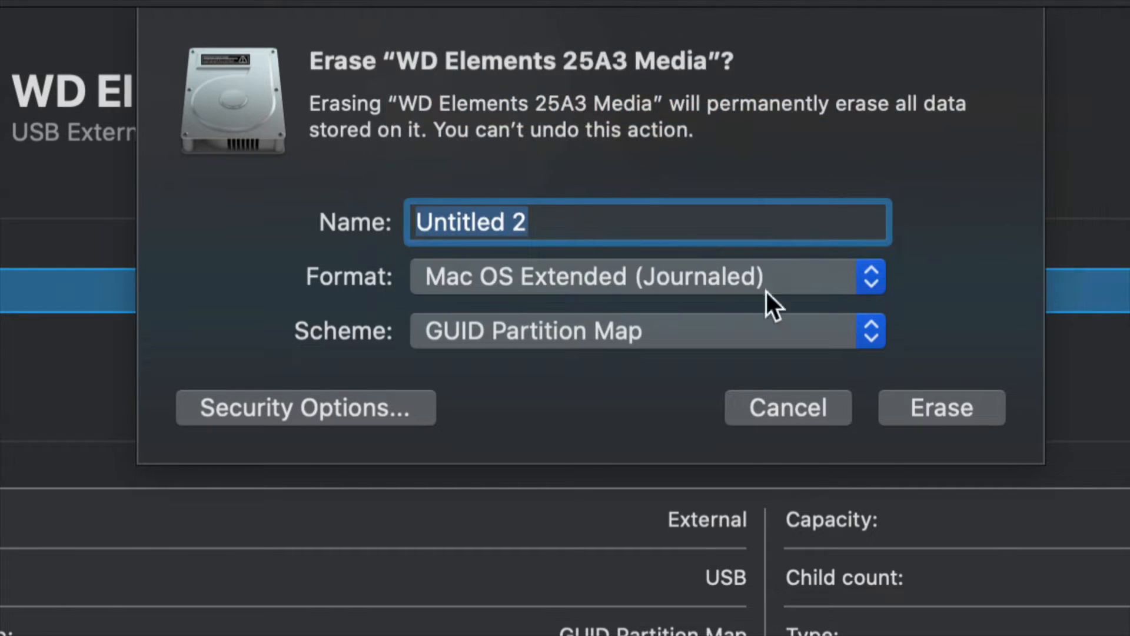
pyautogui.click(840, 286)
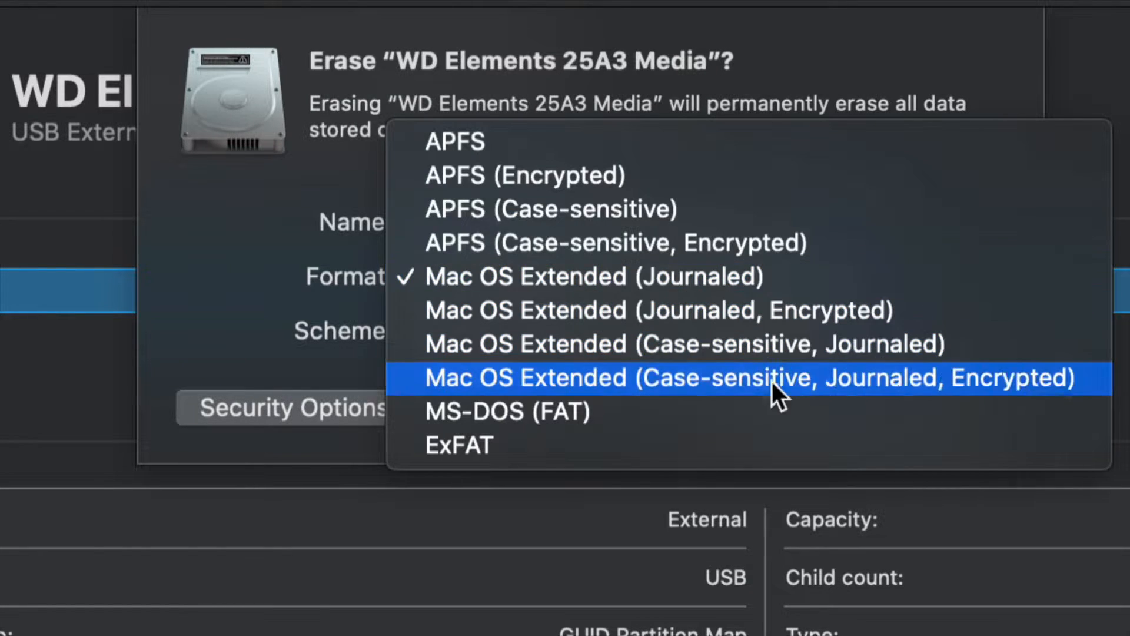
pyautogui.click(620, 454)
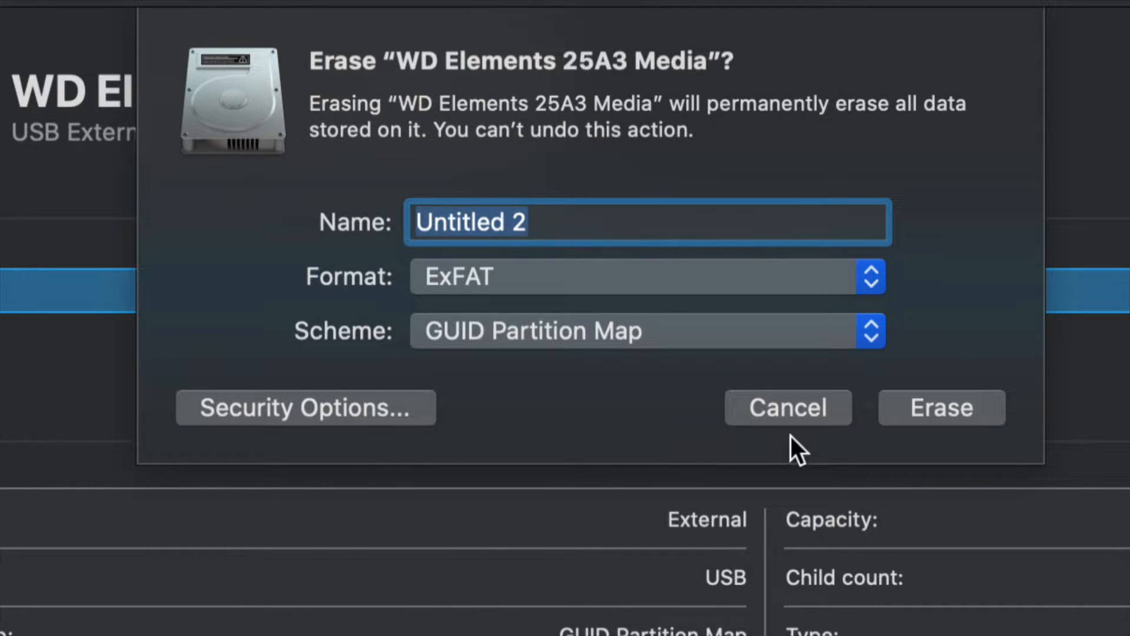
# Erase the WD Elements drive with the chosen settings and close the finished erase report.
pyautogui.click(976, 412)
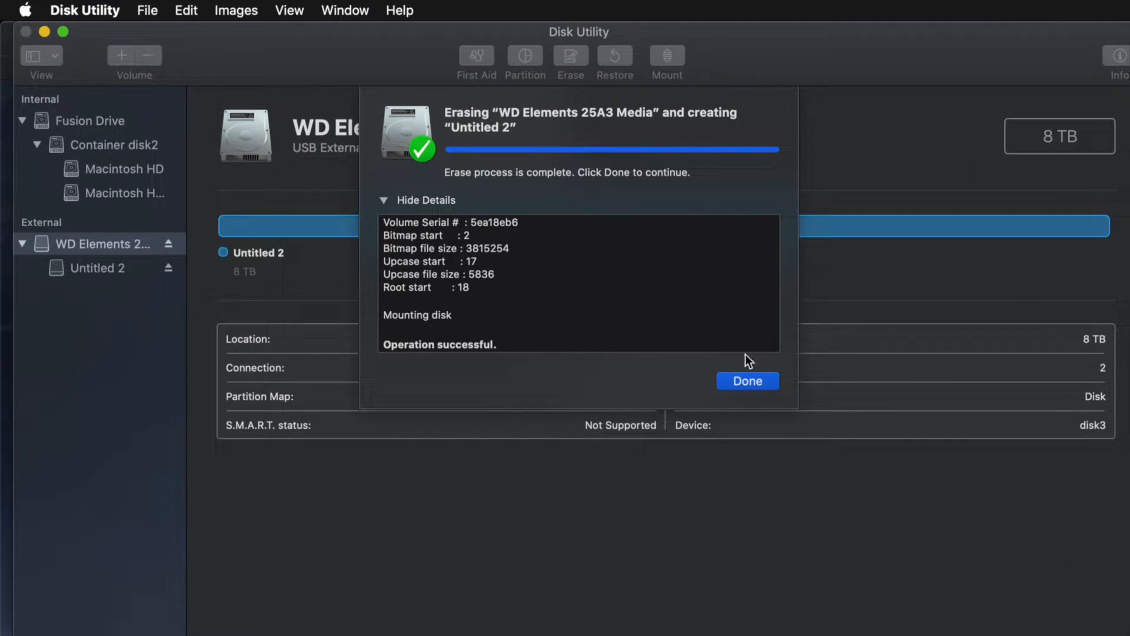
pyautogui.click(749, 380)
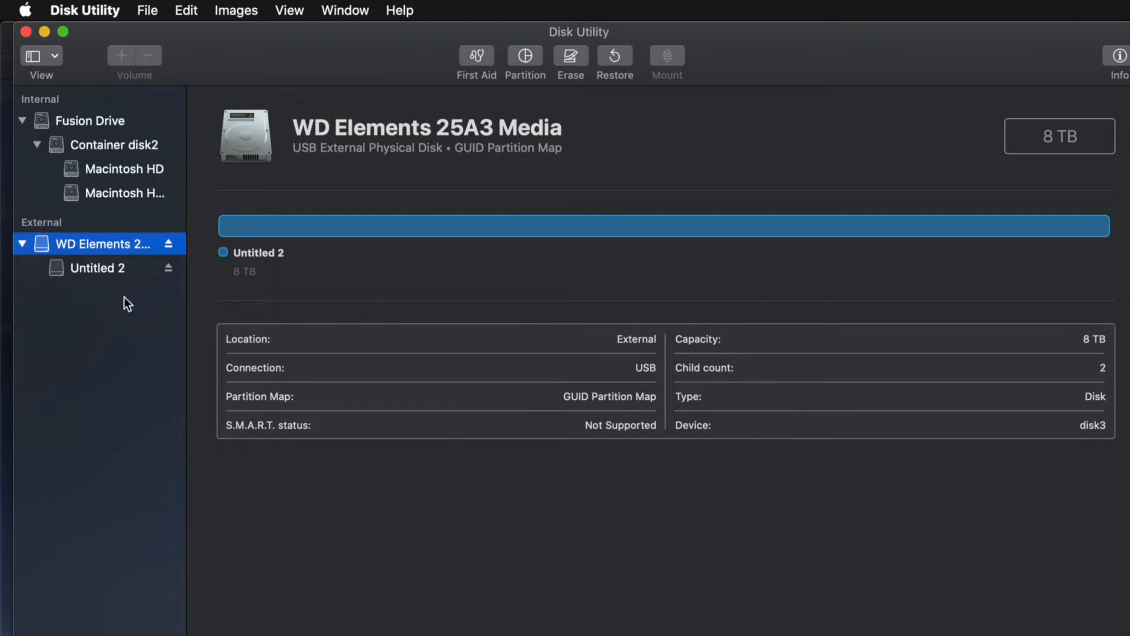
# Try the Mac OS Extended (Journaled) and ExFAT formats for erasing the Untitled 2 volume, and cancel the erase.
pyautogui.click(72, 270)
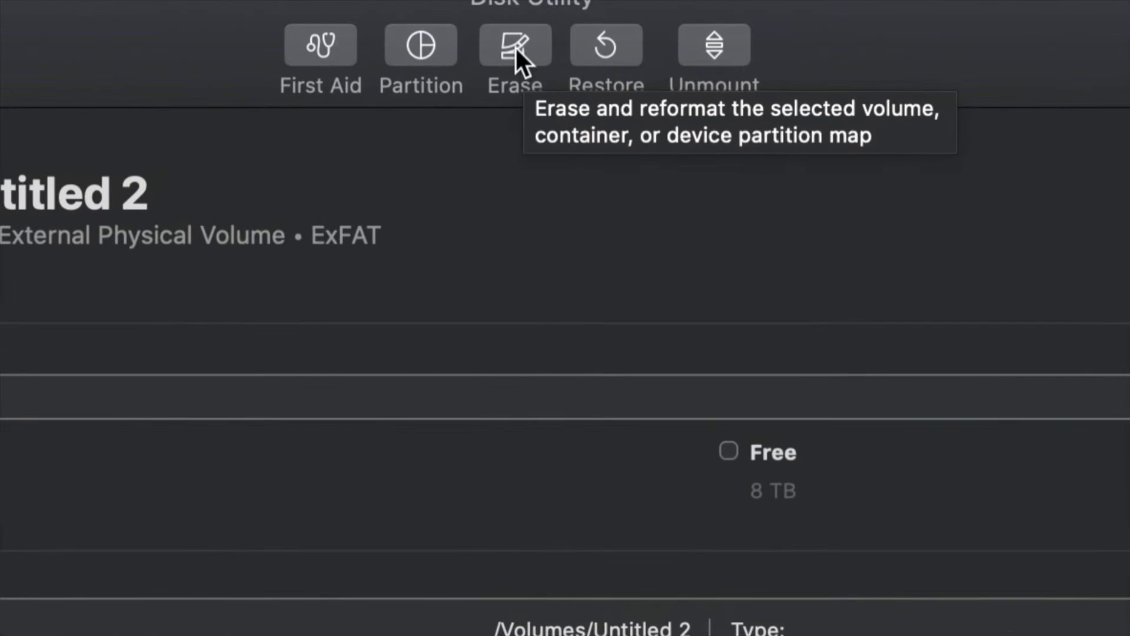
pyautogui.click(516, 51)
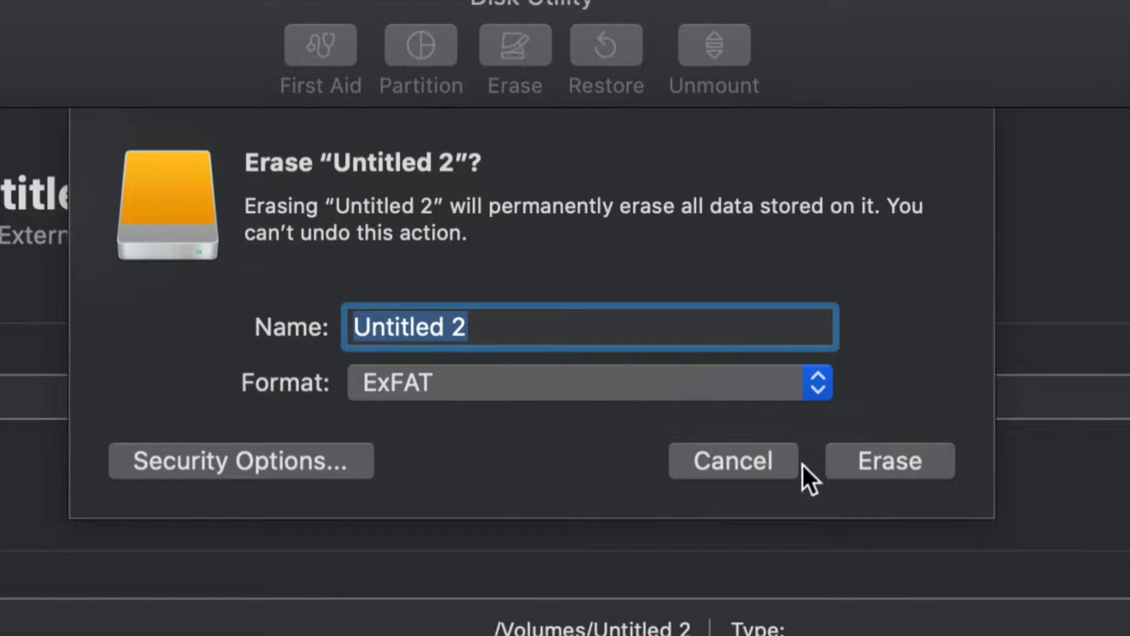
pyautogui.click(815, 386)
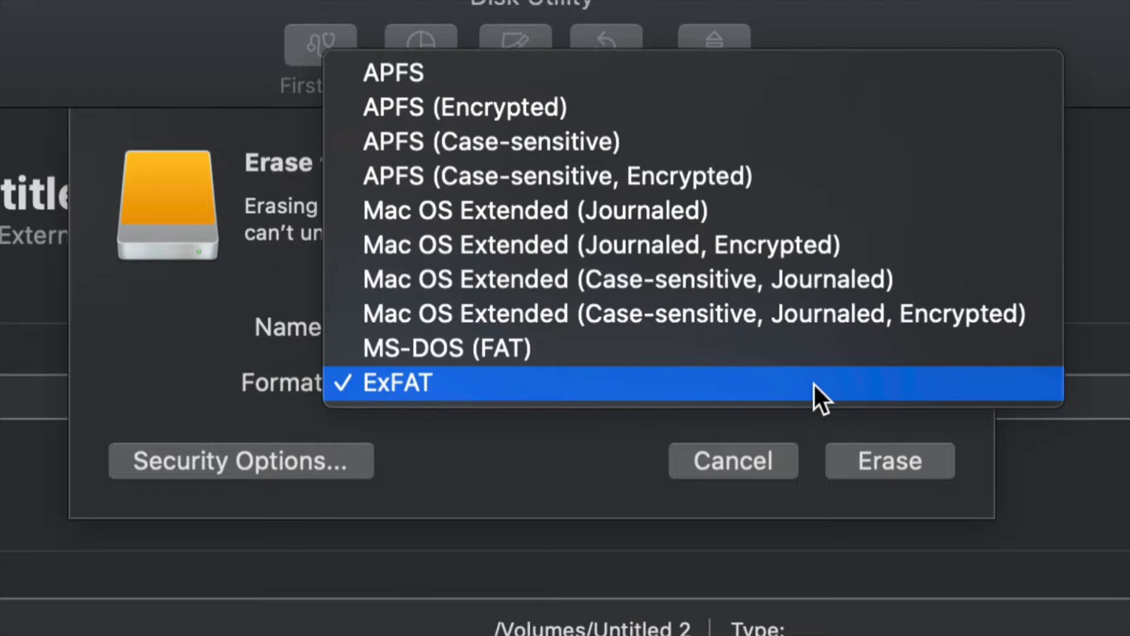
pyautogui.click(658, 211)
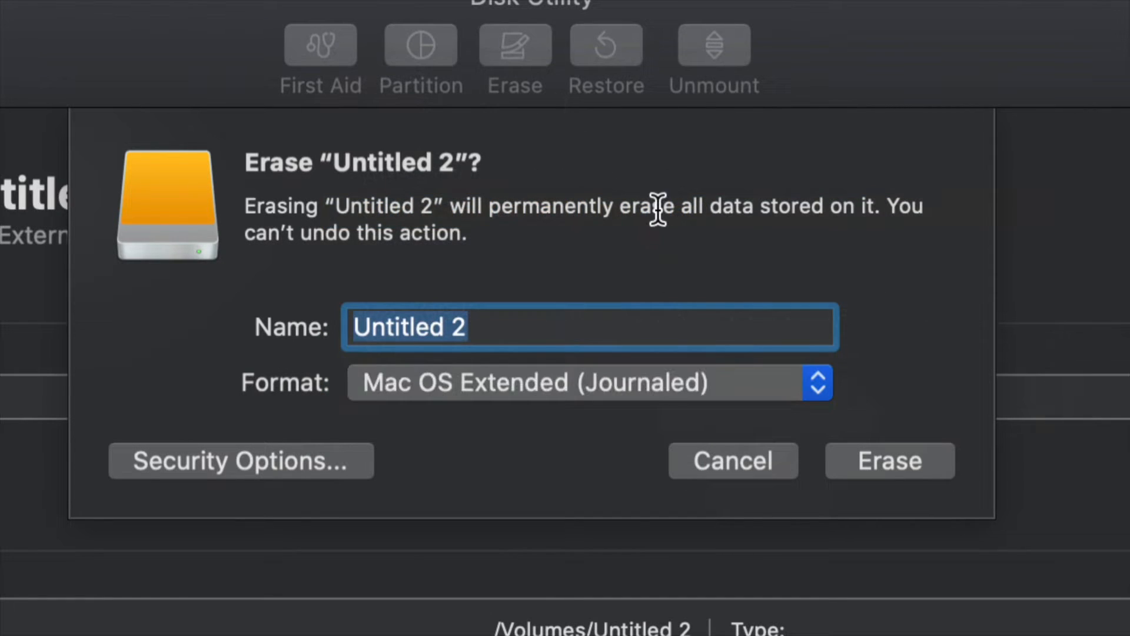
pyautogui.click(694, 391)
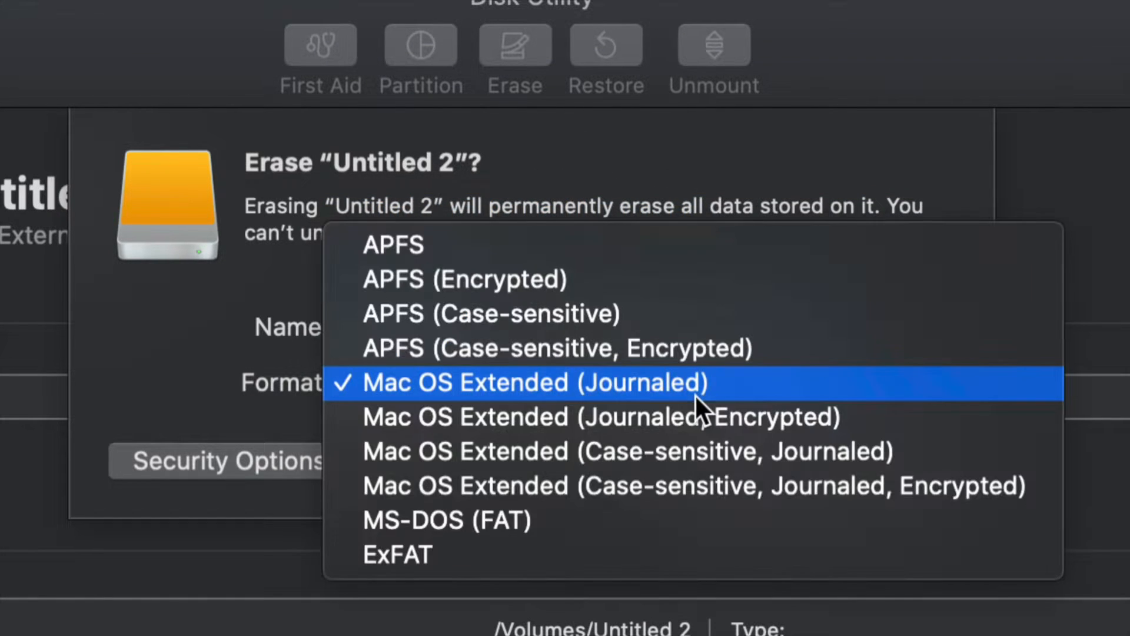
pyautogui.click(462, 546)
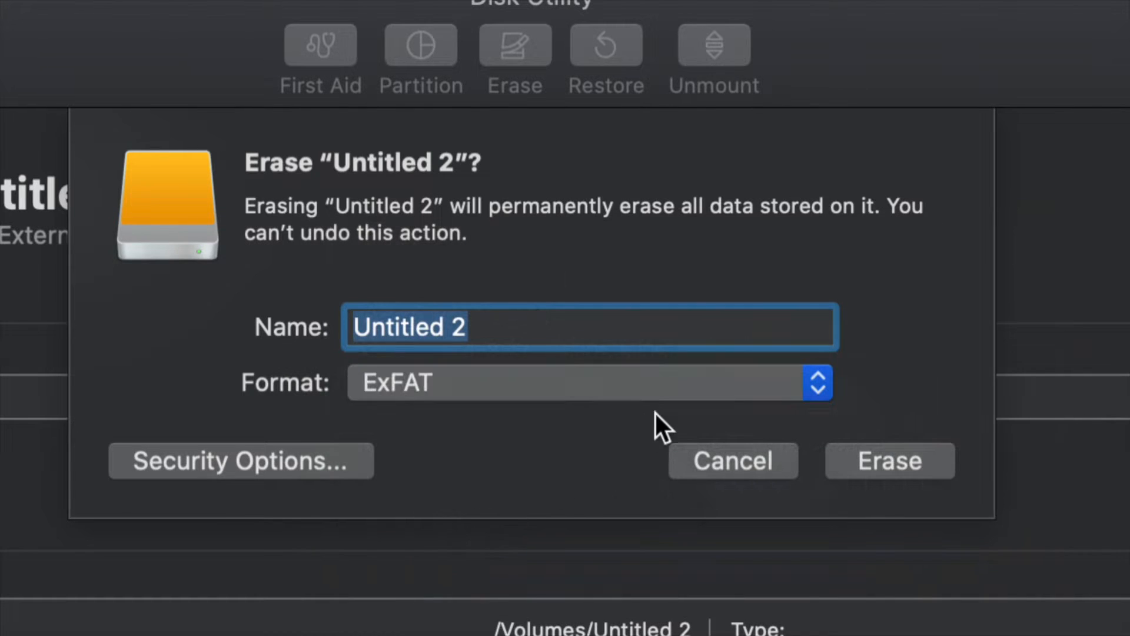
pyautogui.click(741, 392)
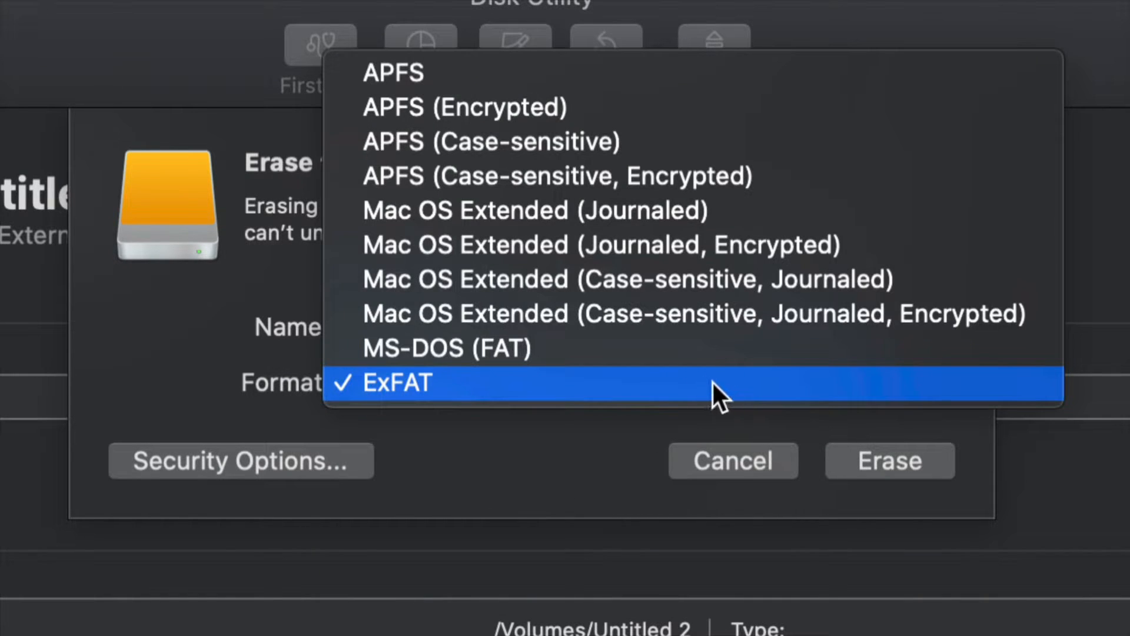
pyautogui.click(626, 211)
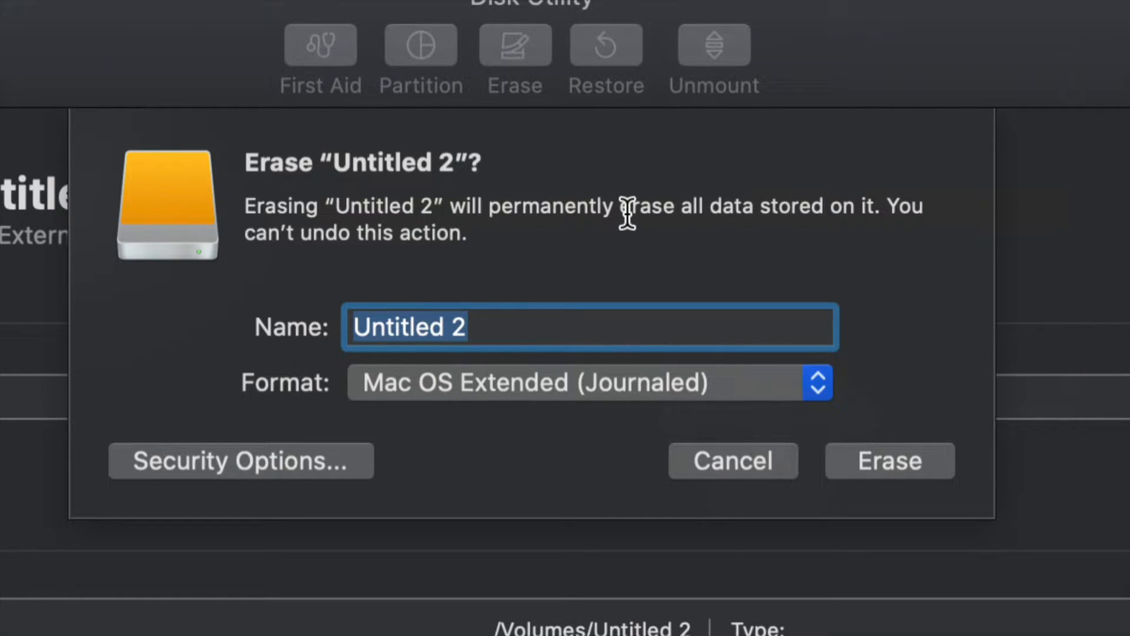
pyautogui.click(779, 455)
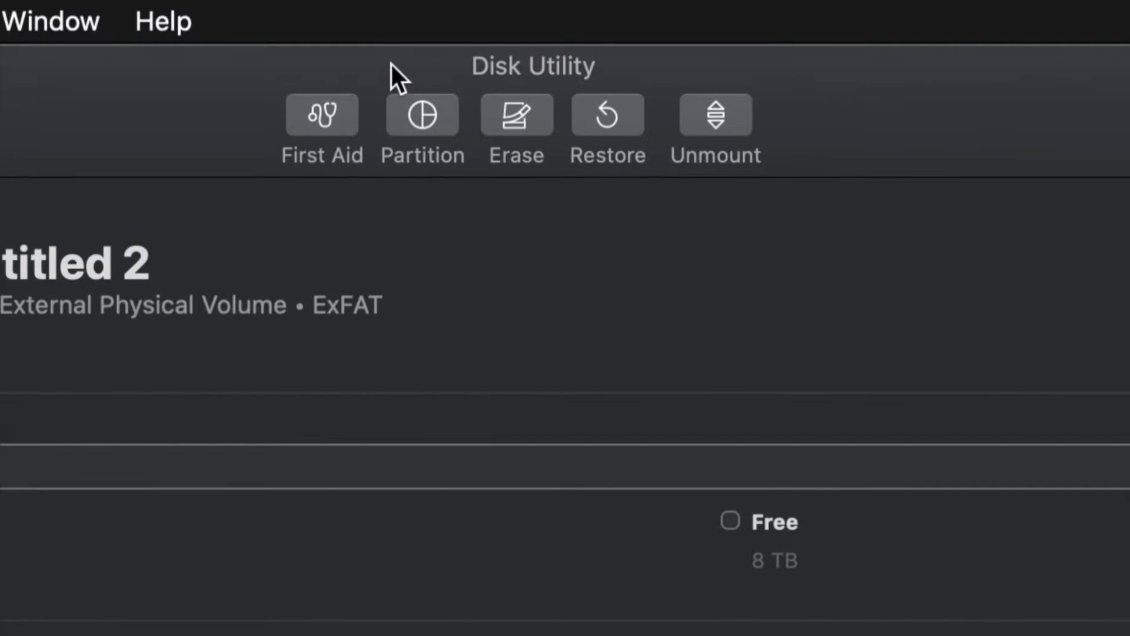
# Start partitioning the WD Elements drive and set the Untitled 2 partition's format to Mac OS Extended (Journaled).
pyautogui.click(427, 130)
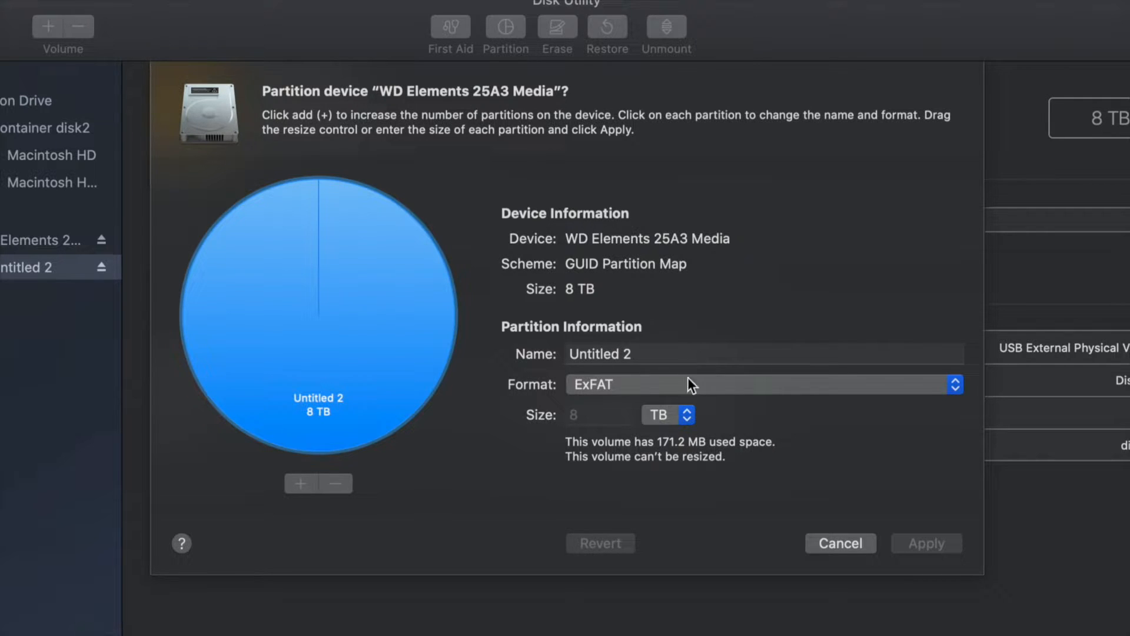
pyautogui.click(623, 383)
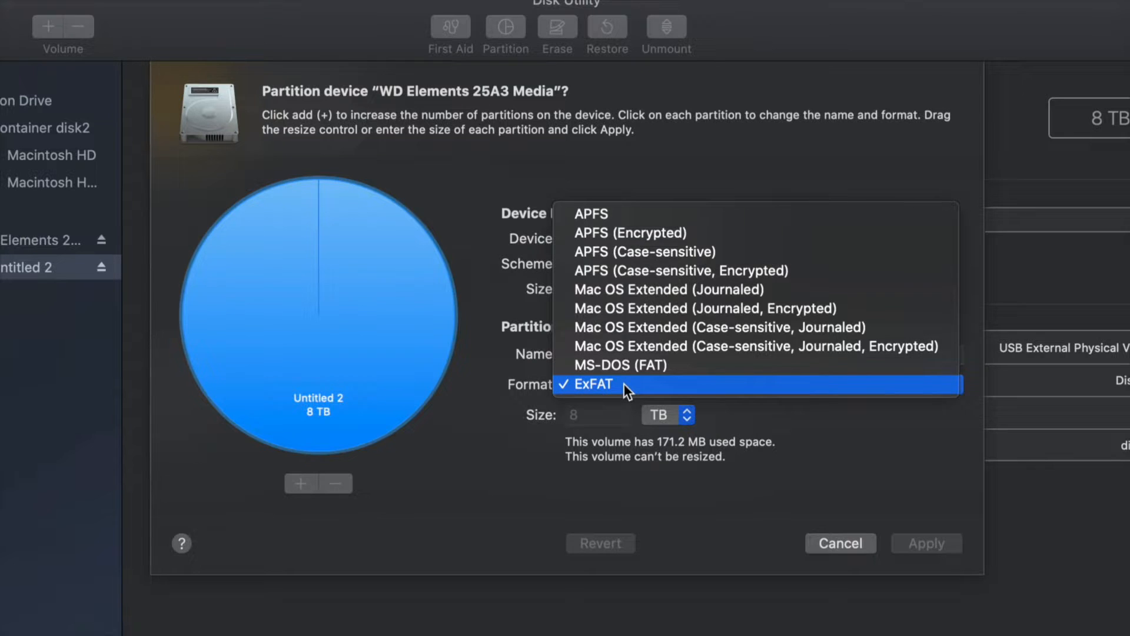
pyautogui.click(711, 288)
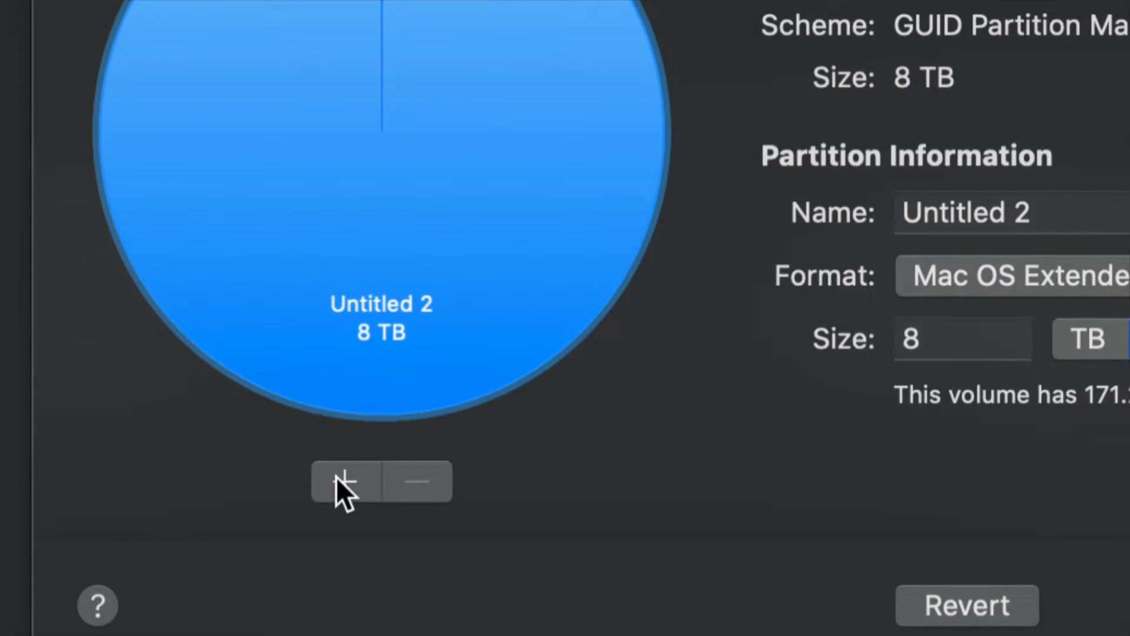
# Add three partitions to the drive layout to split it into four equal 2 TB partitions.
pyautogui.click(336, 477)
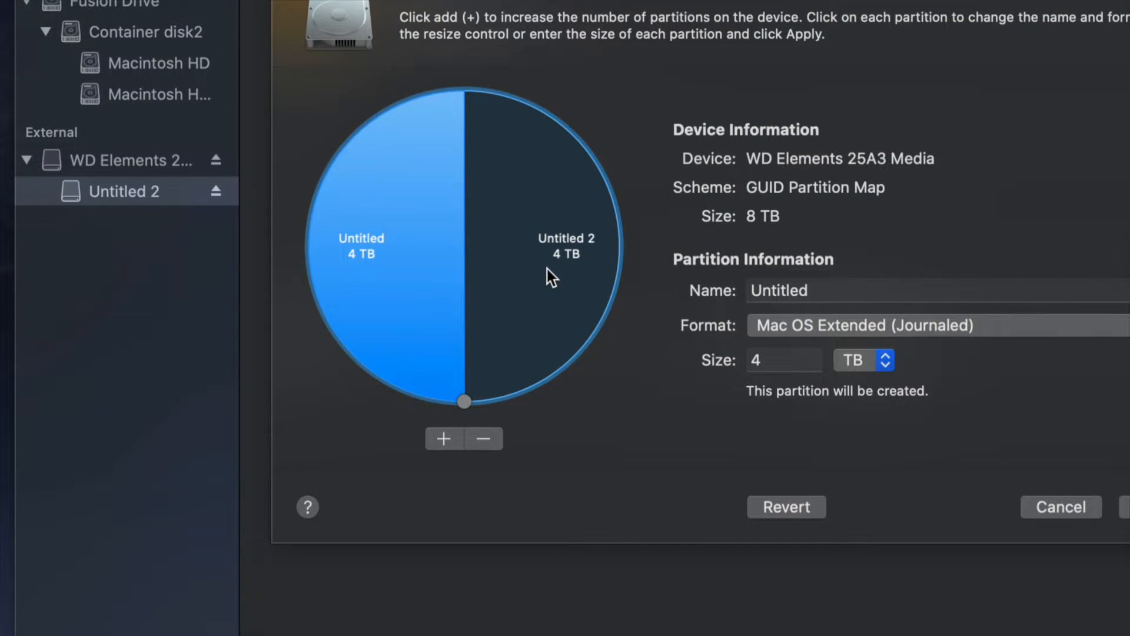
pyautogui.click(446, 439)
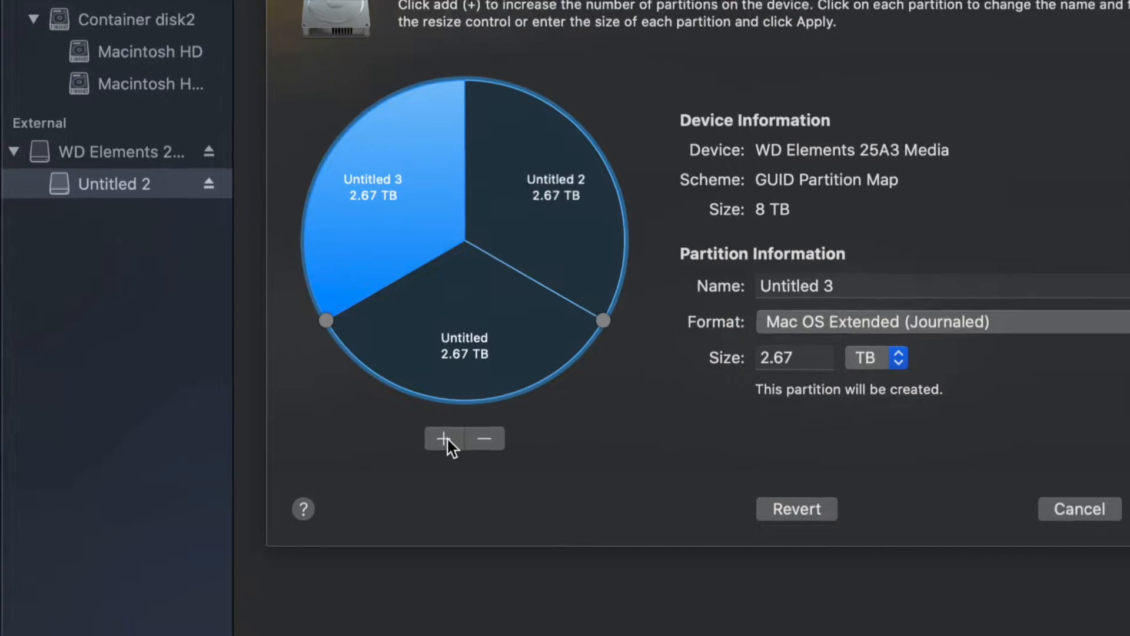
pyautogui.click(452, 442)
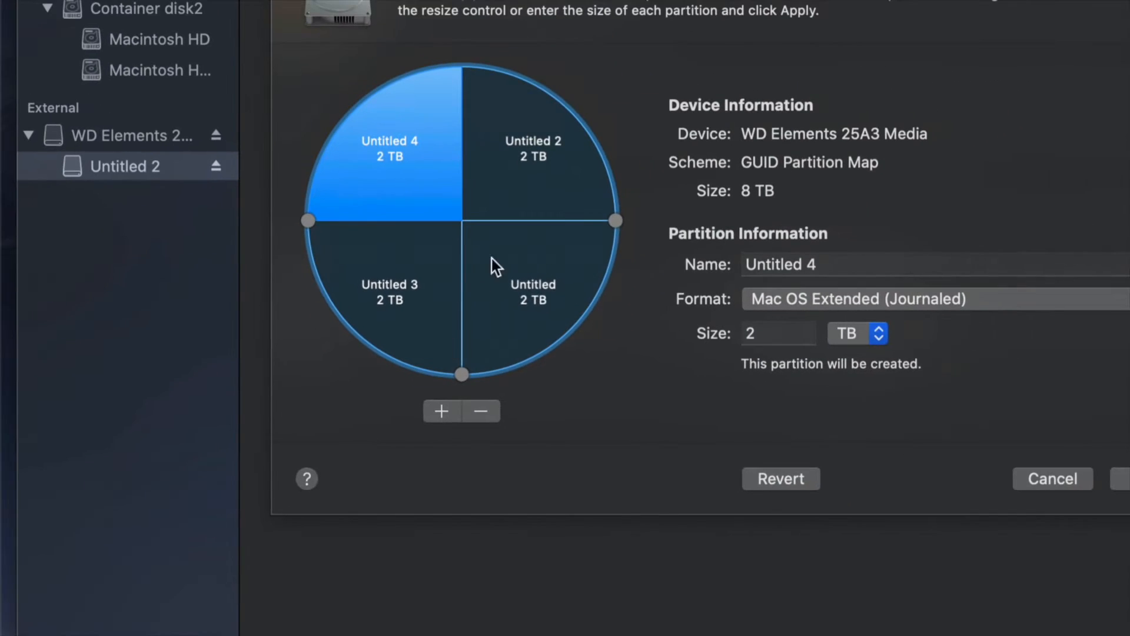
# Remove the 2 TB partition named Untitled from the drive layout, dismissing the journaling notice for Untitled 2.
pyautogui.click(519, 178)
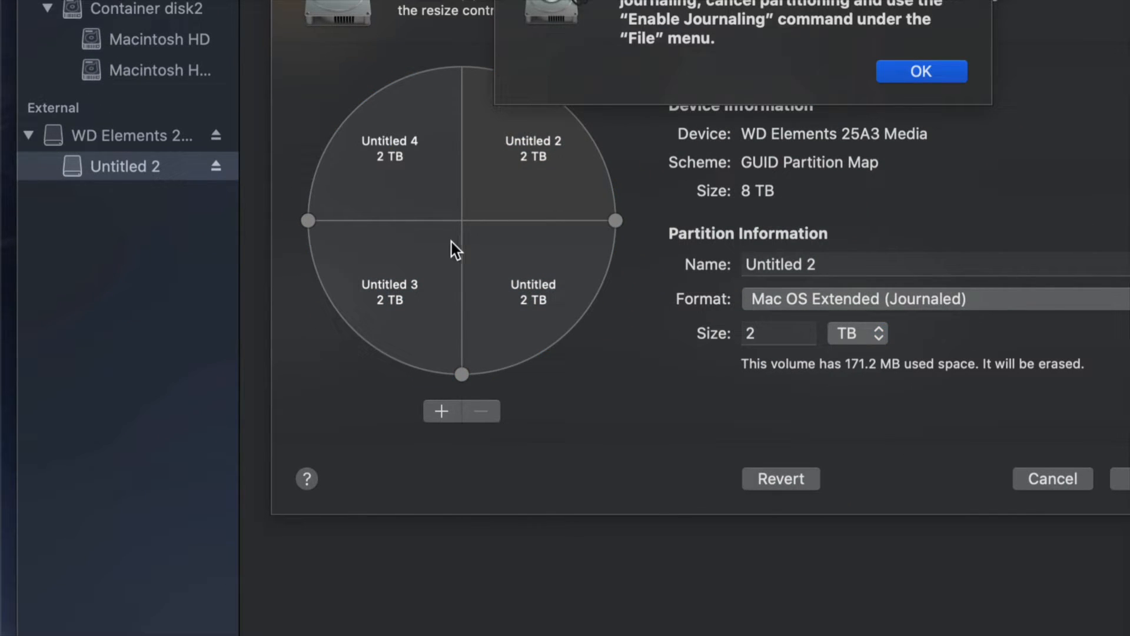
pyautogui.click(953, 70)
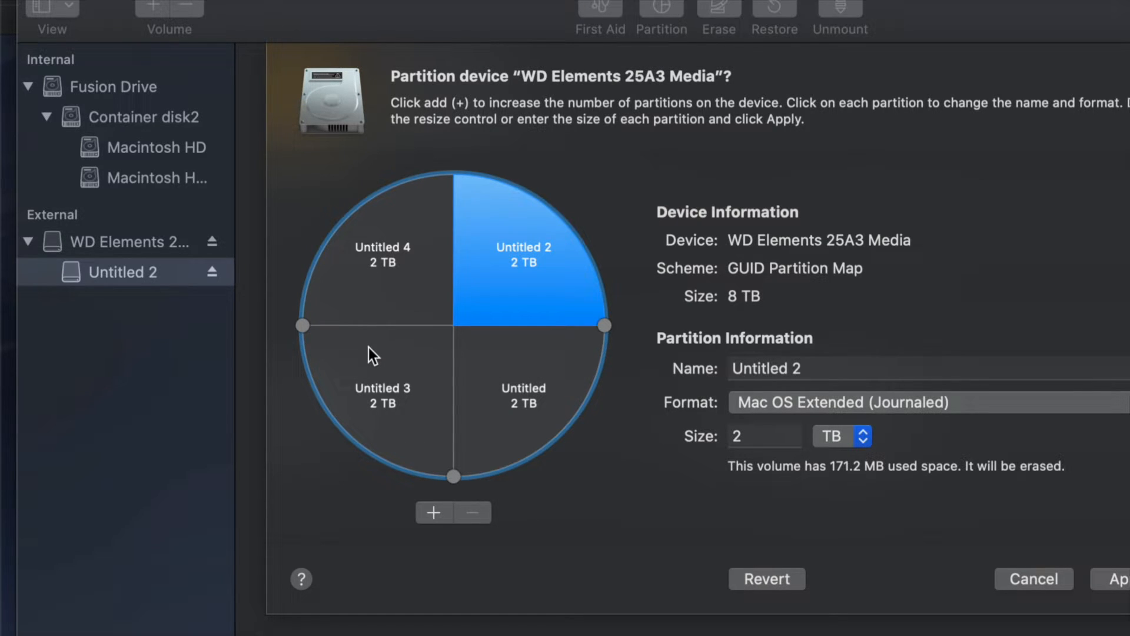
pyautogui.click(480, 391)
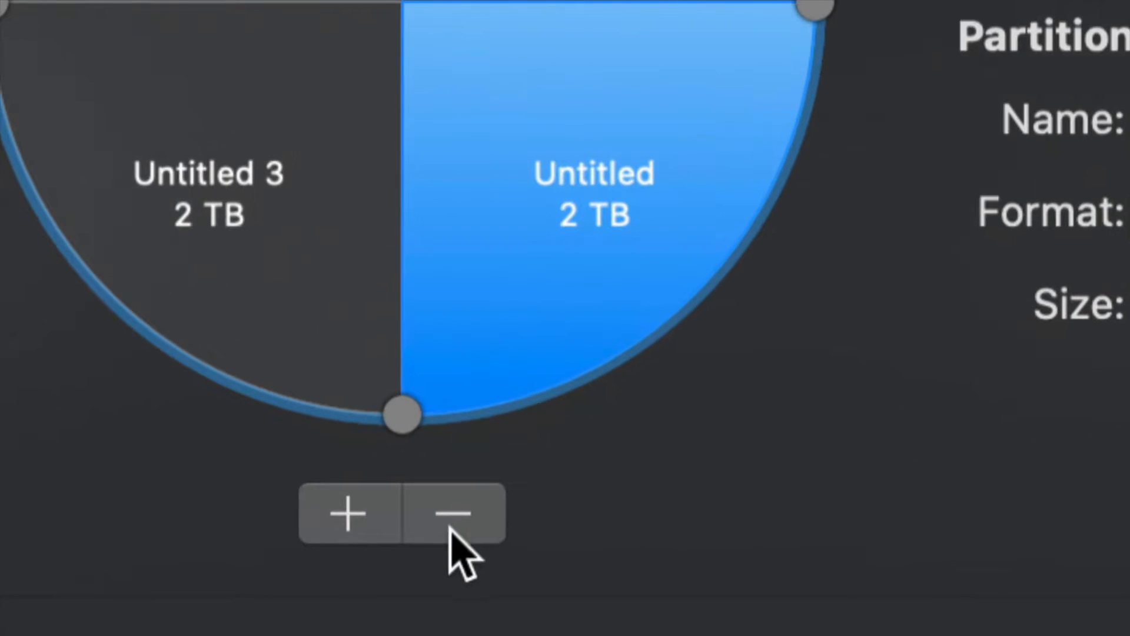
pyautogui.click(482, 512)
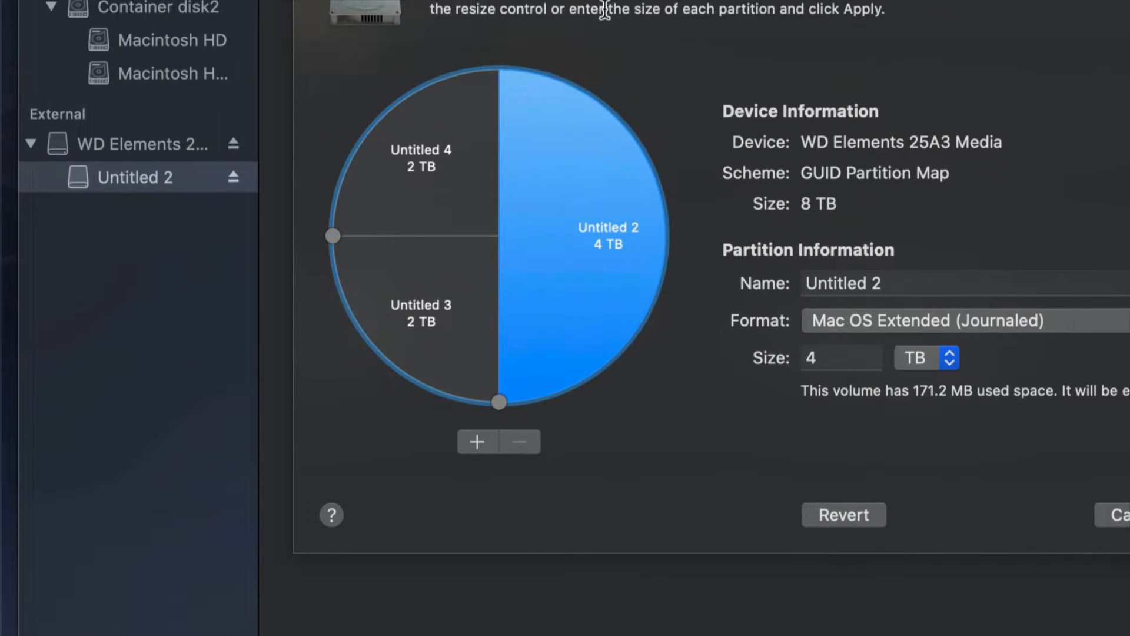
# Resize the three partitions to about 2.77 TB for Untitled 2, 3.5 TB for Untitled 3 and 1.74 TB for Untitled 4.
pyautogui.click(482, 284)
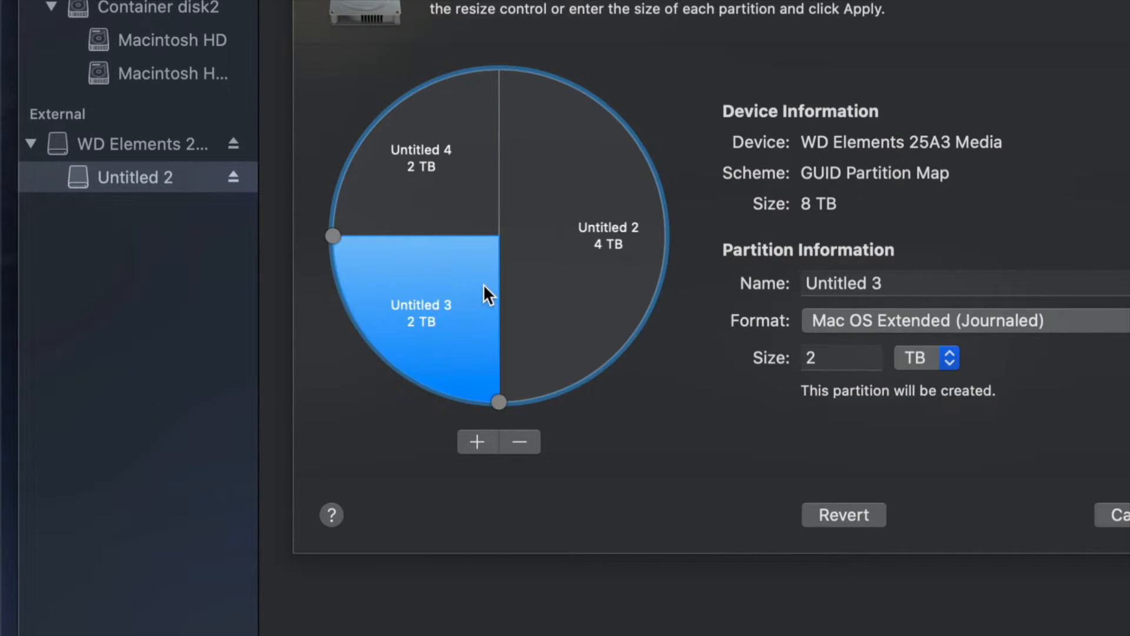
pyautogui.click(548, 271)
pyautogui.click(474, 197)
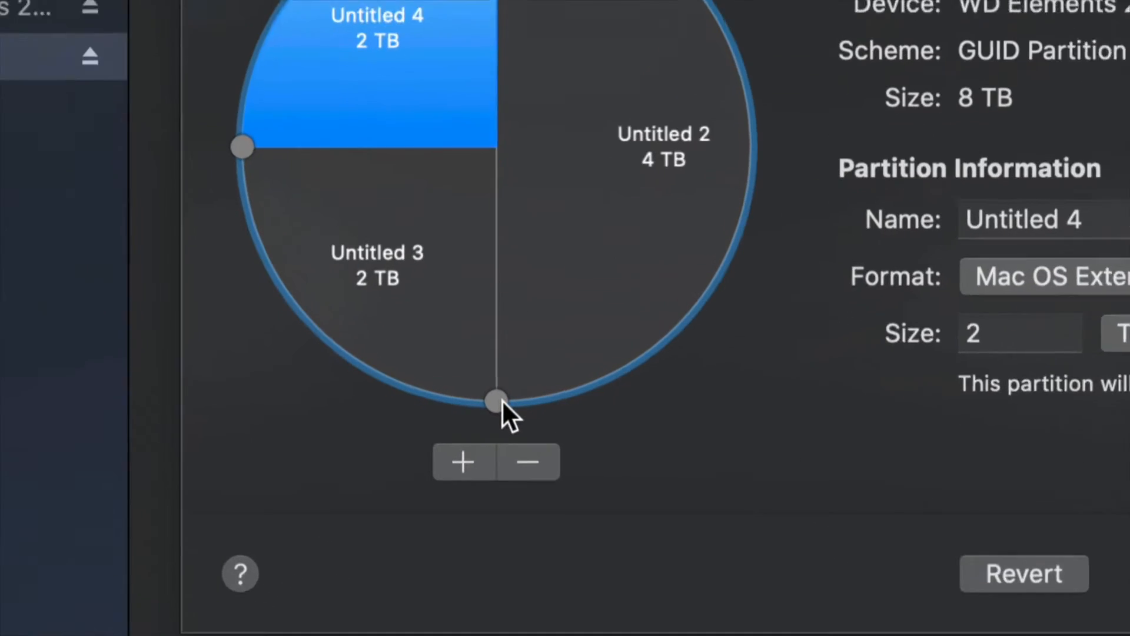
pyautogui.moveTo(505, 399); pyautogui.dragTo(758, 169)
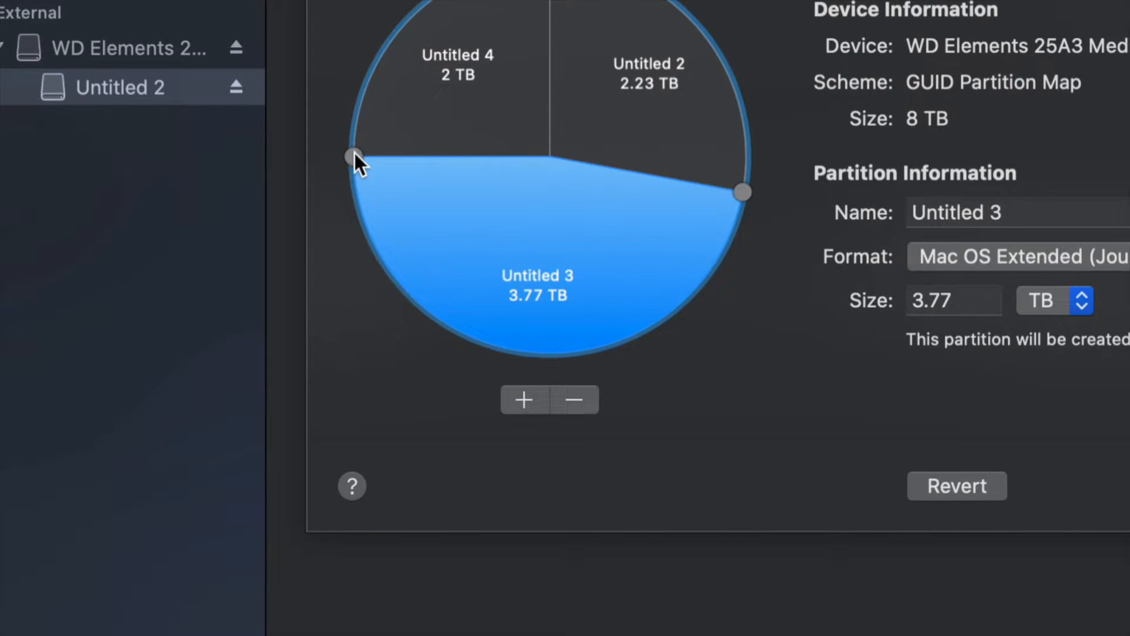
pyautogui.moveTo(354, 153); pyautogui.dragTo(358, 115)
pyautogui.moveTo(734, 186); pyautogui.dragTo(694, 255)
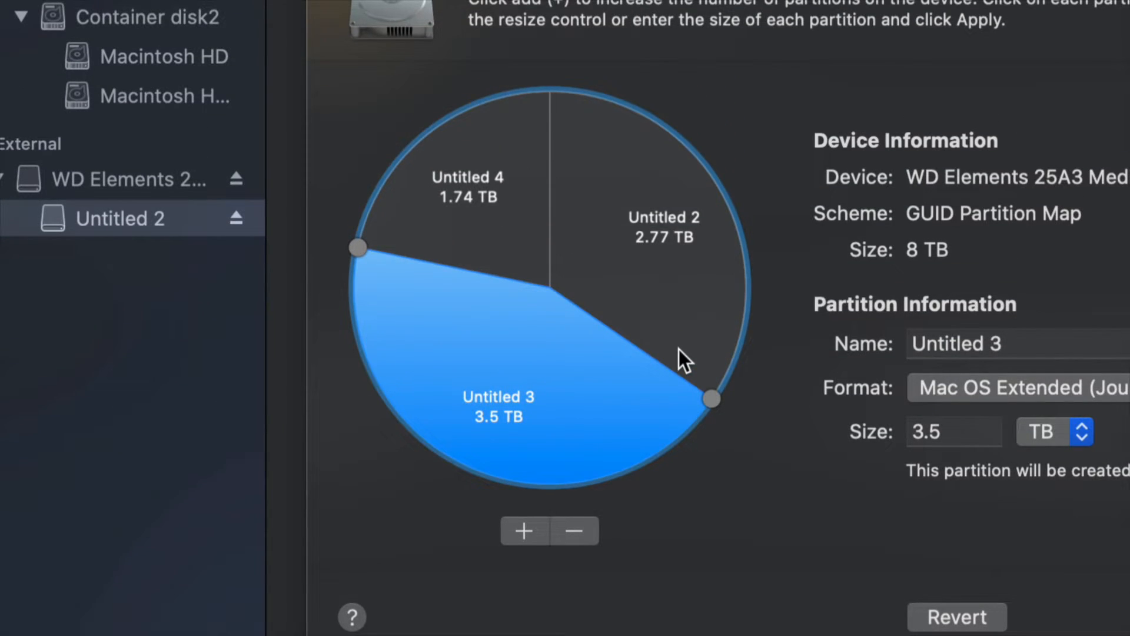
# Enlarge the Untitled 2 partition to about 3.53 TB, taking the space from Untitled 3.
pyautogui.click(725, 366)
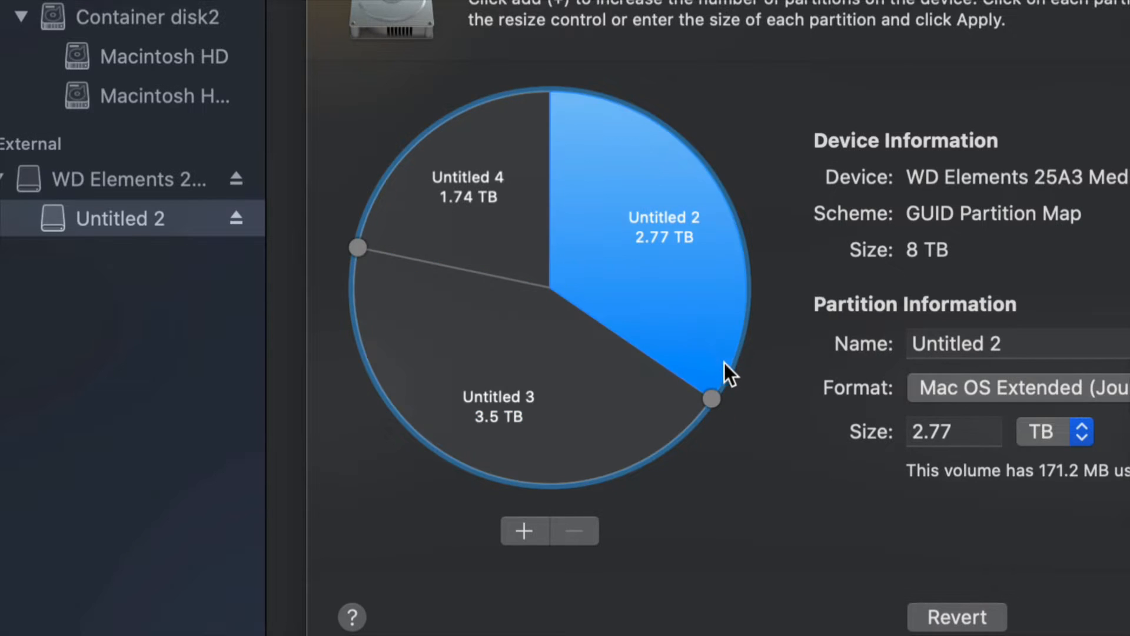
pyautogui.moveTo(717, 391)
pyautogui.mouseDown()
pyautogui.moveTo(737, 327)
pyautogui.moveTo(719, 391)
pyautogui.moveTo(658, 449)
pyautogui.moveTo(715, 373)
pyautogui.mouseUp()
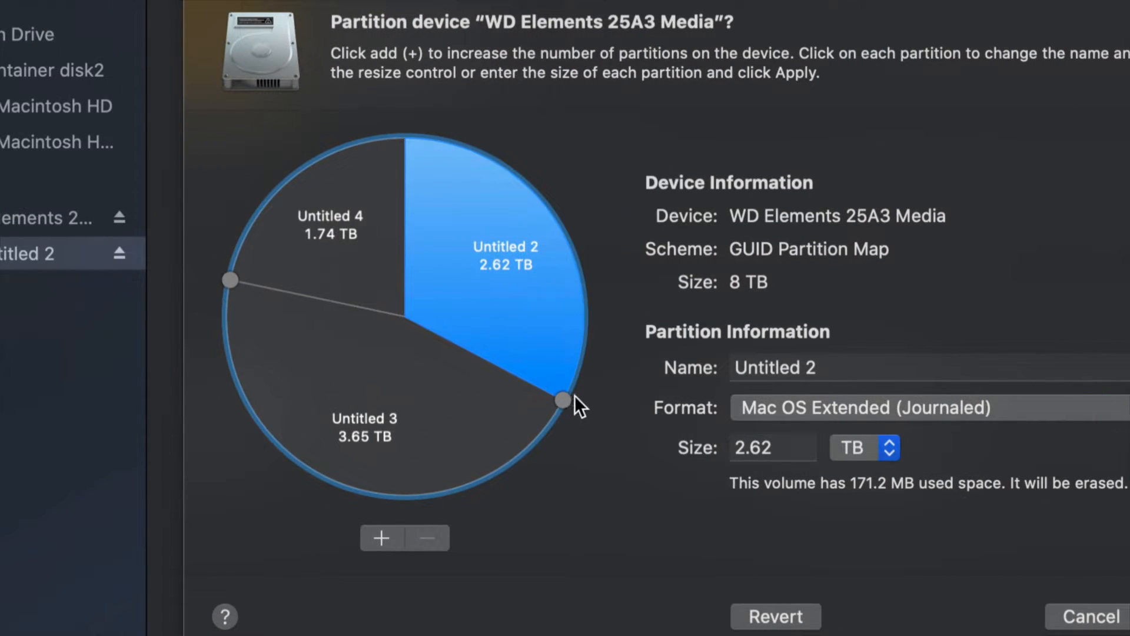
pyautogui.moveTo(566, 400); pyautogui.dragTo(480, 513)
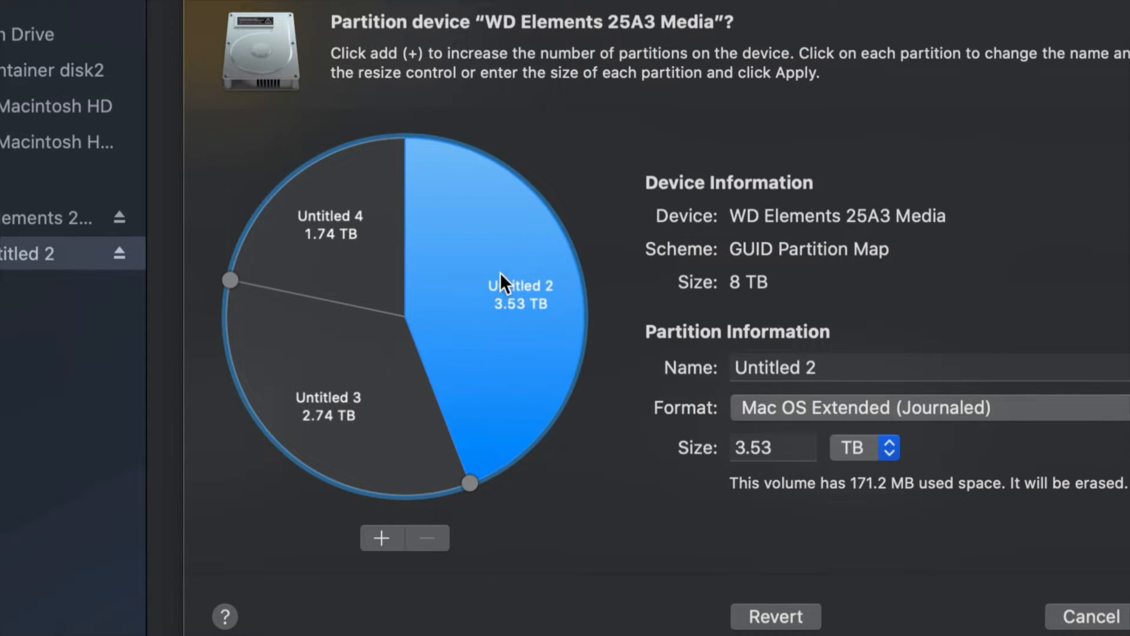
# Rename the Untitled 2 partition as timemachine.
pyautogui.click(857, 370)
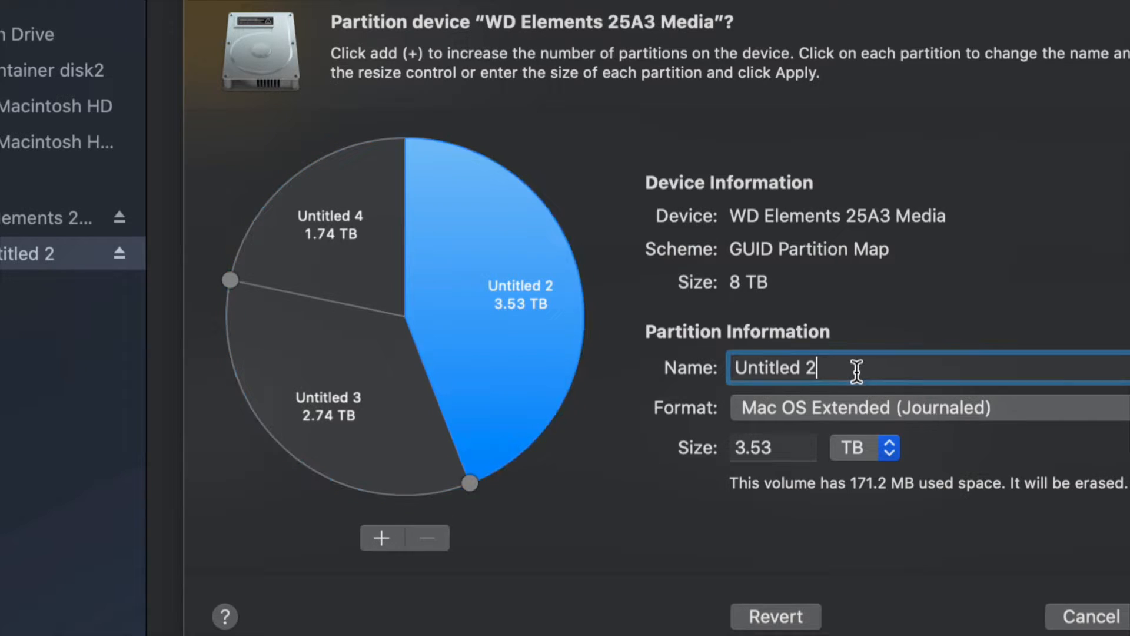
pyautogui.press('super+a')
pyautogui.write('timemachn')
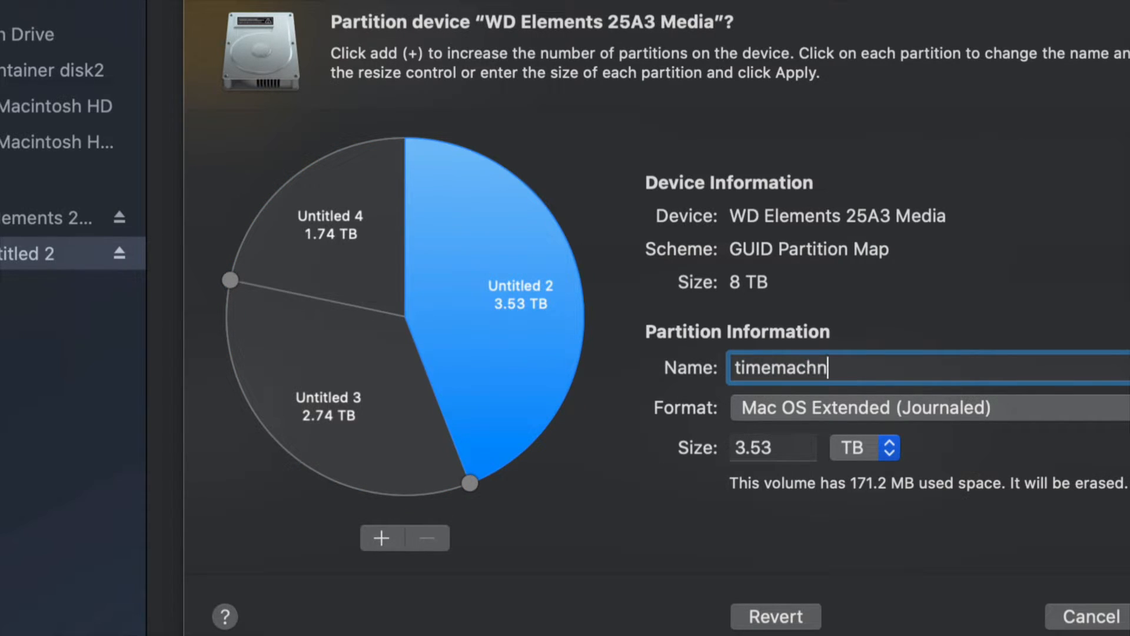
pyautogui.press('BackSpace')
pyautogui.write('ine')
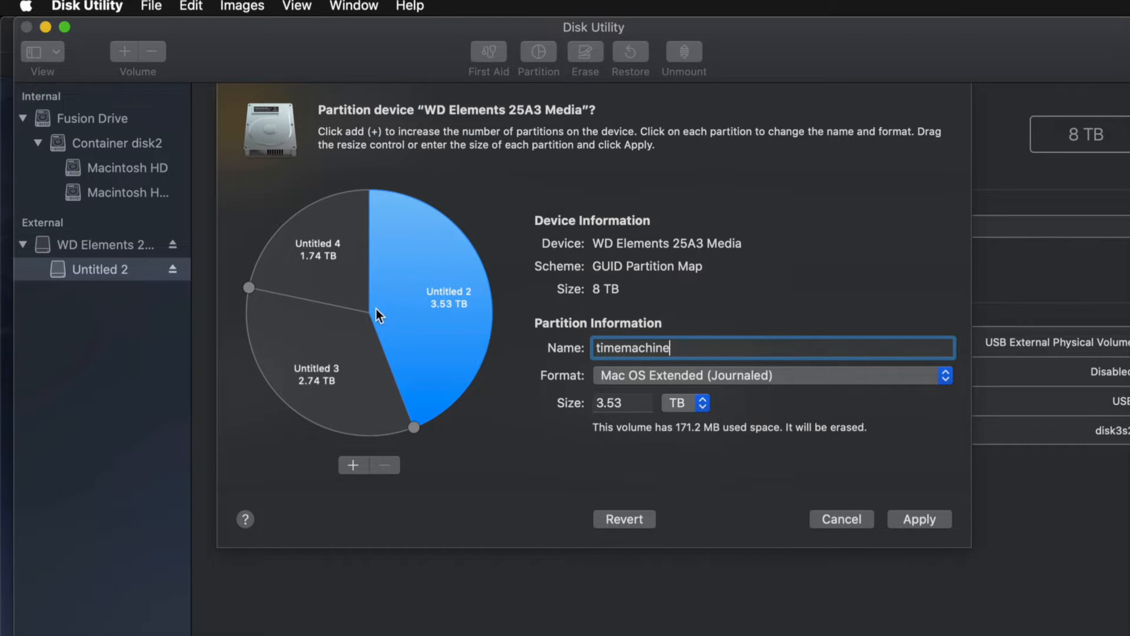
# Rename the Untitled 4 partition as pc and set its format to ExFAT.
pyautogui.click(339, 250)
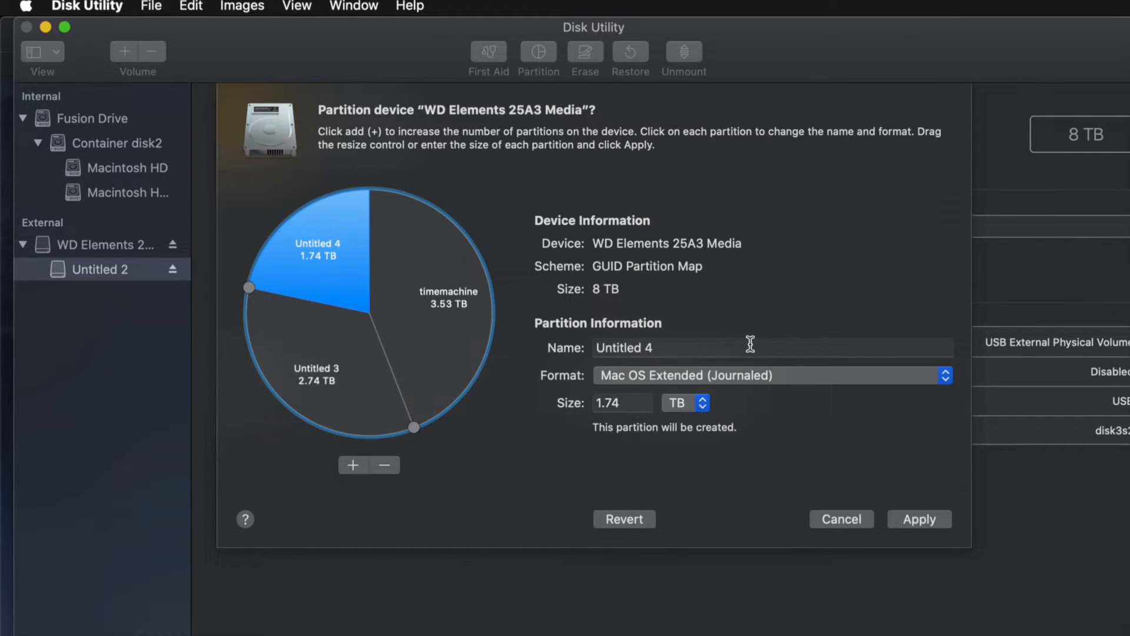
pyautogui.click(682, 350)
pyautogui.press('super+a')
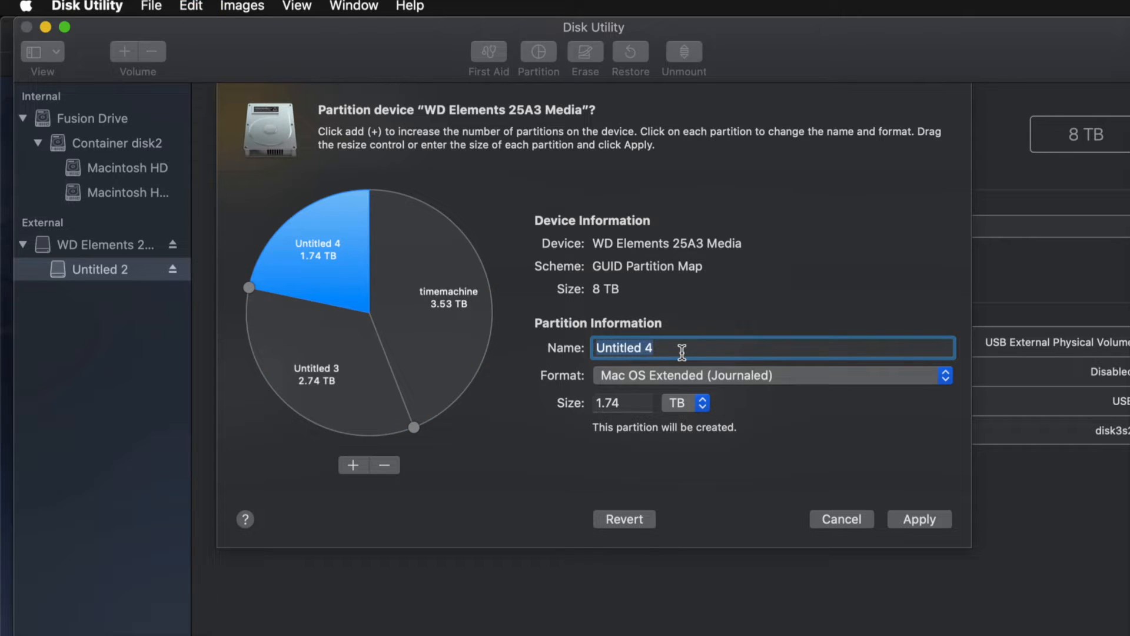
pyautogui.write('pc')
pyautogui.click(743, 383)
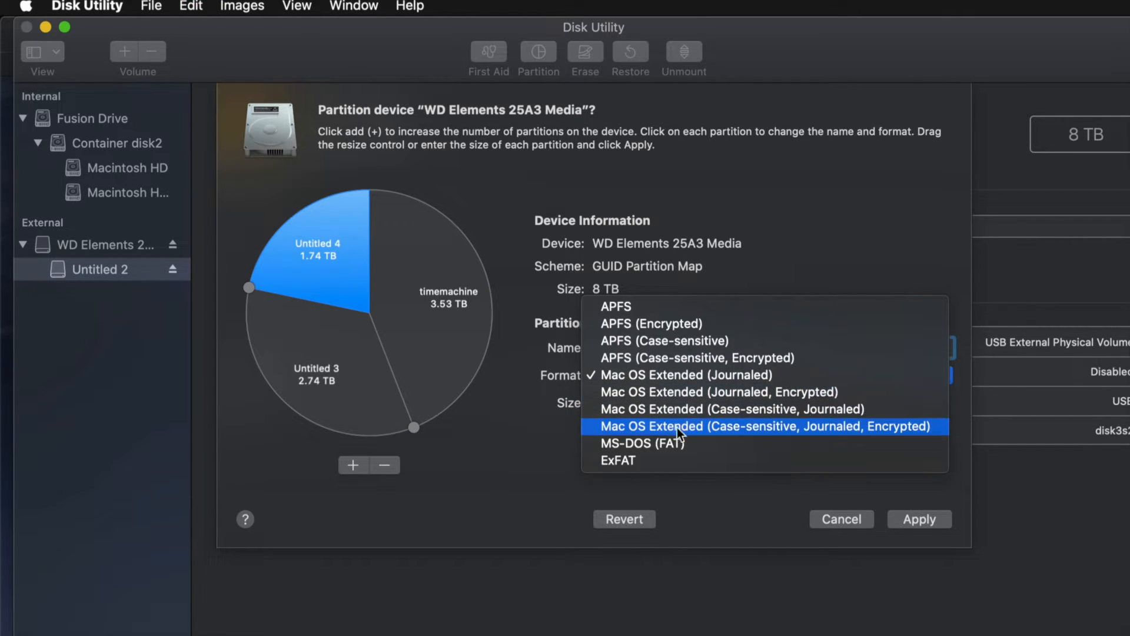
pyautogui.click(637, 460)
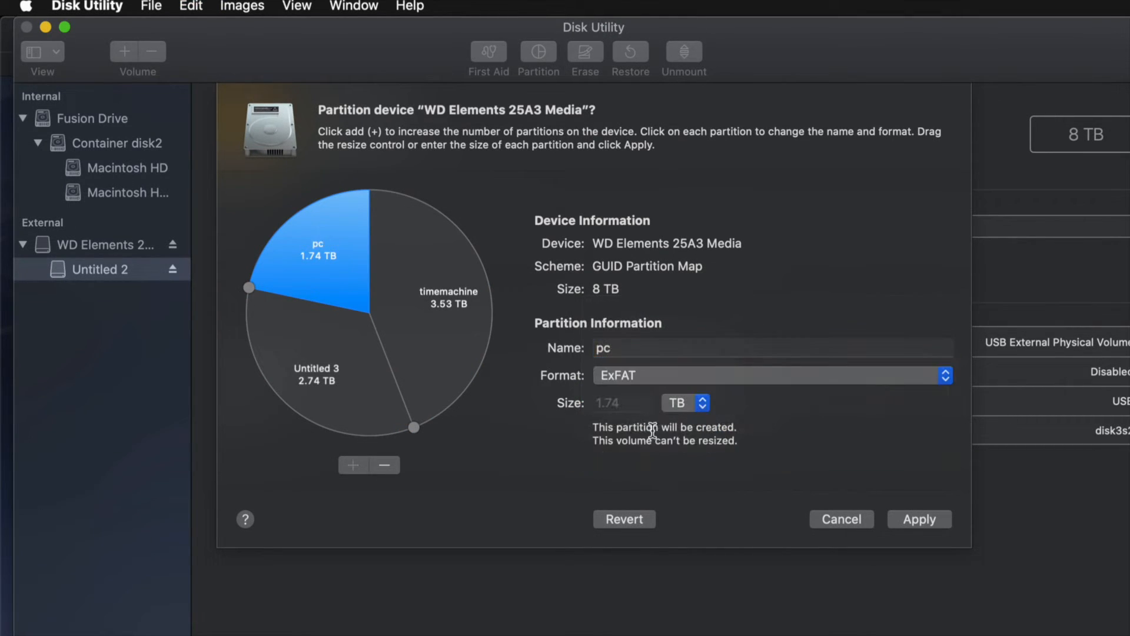
# Rename the Untitled 3 partition as mac, and remove that partition from the drive layout.
pyautogui.click(343, 389)
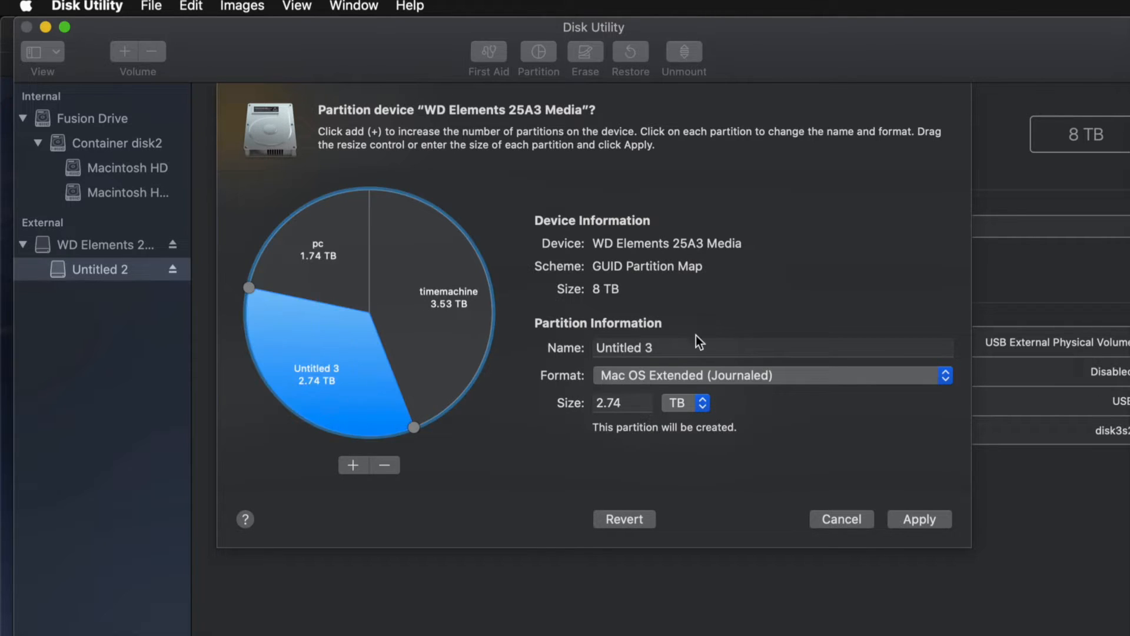
pyautogui.click(719, 345)
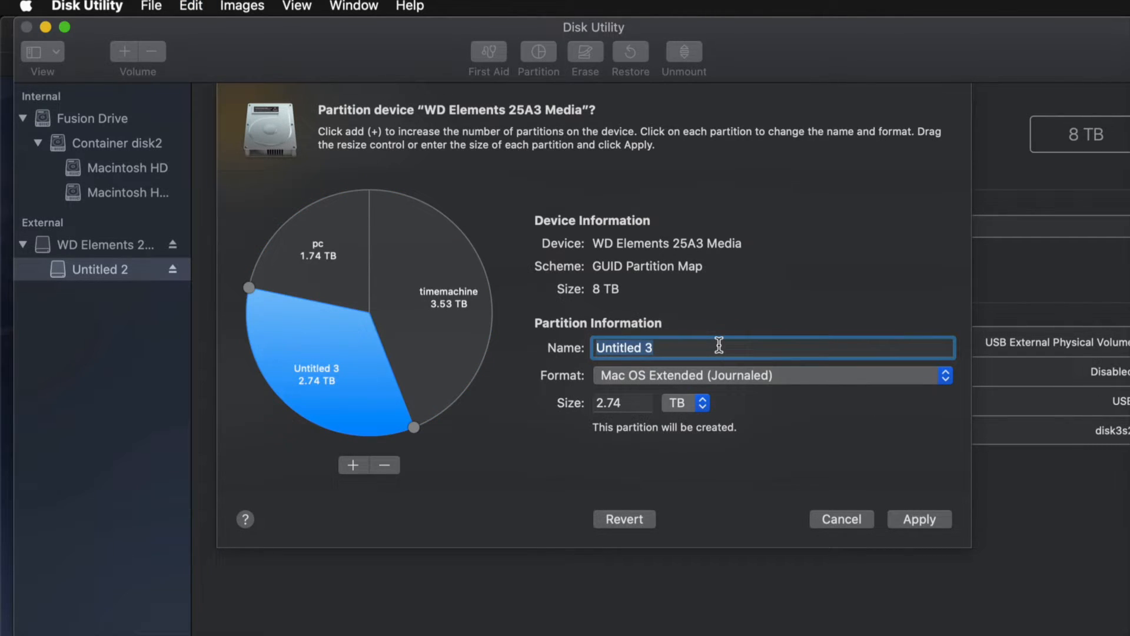
pyautogui.write('mac')
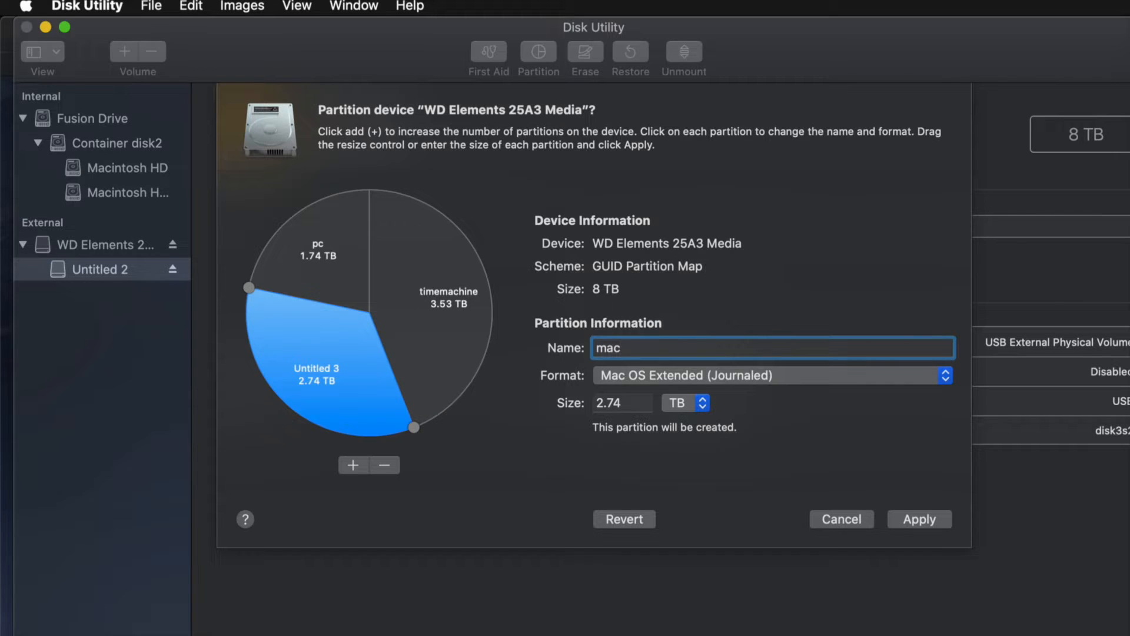
pyautogui.click(336, 372)
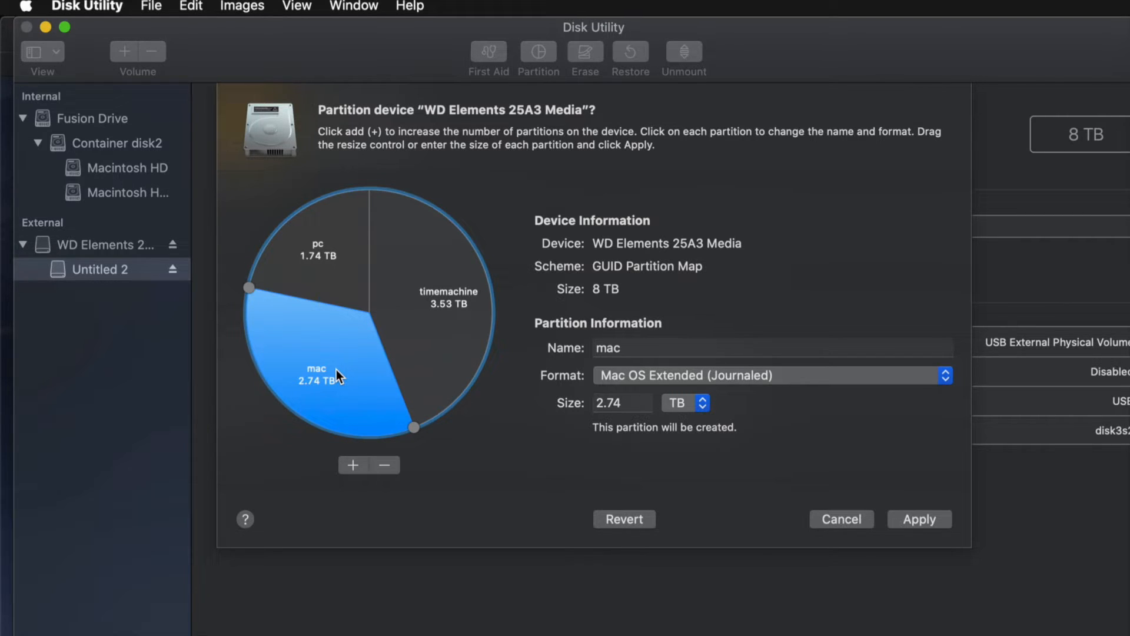
pyautogui.click(386, 466)
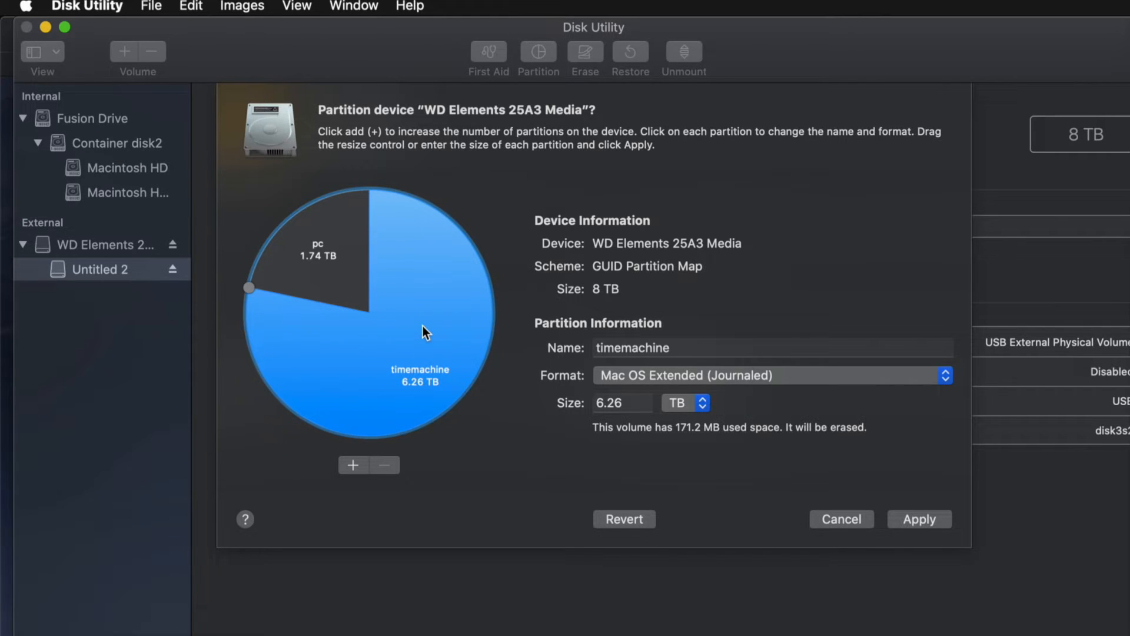
# Check the formats of the pc and timemachine partitions, keeping ExFAT for pc.
pyautogui.click(325, 279)
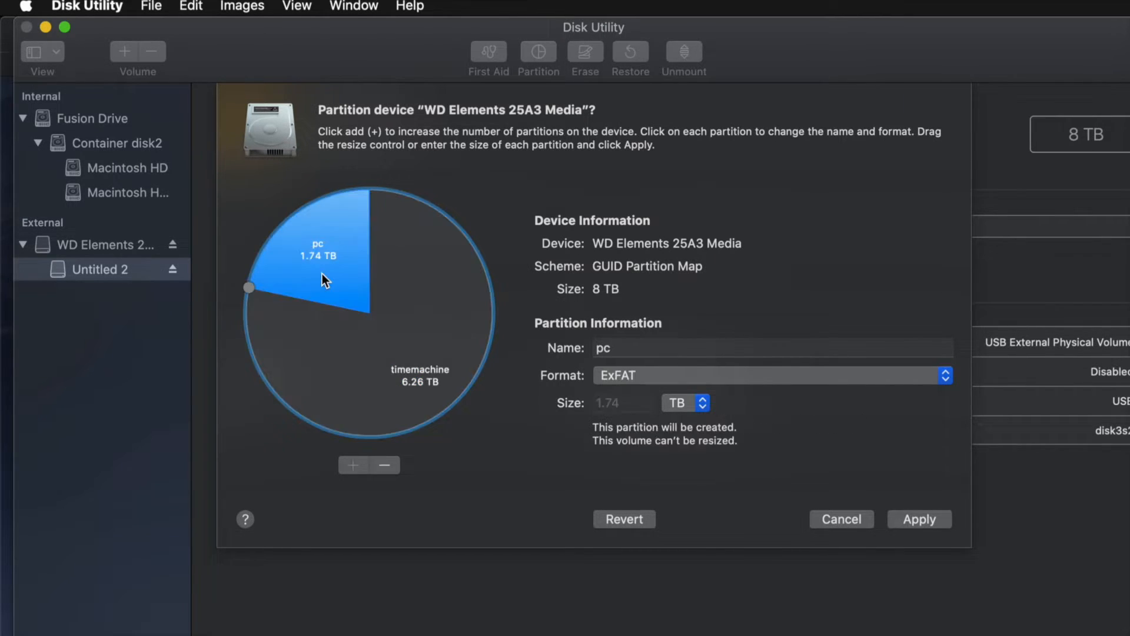
pyautogui.click(665, 376)
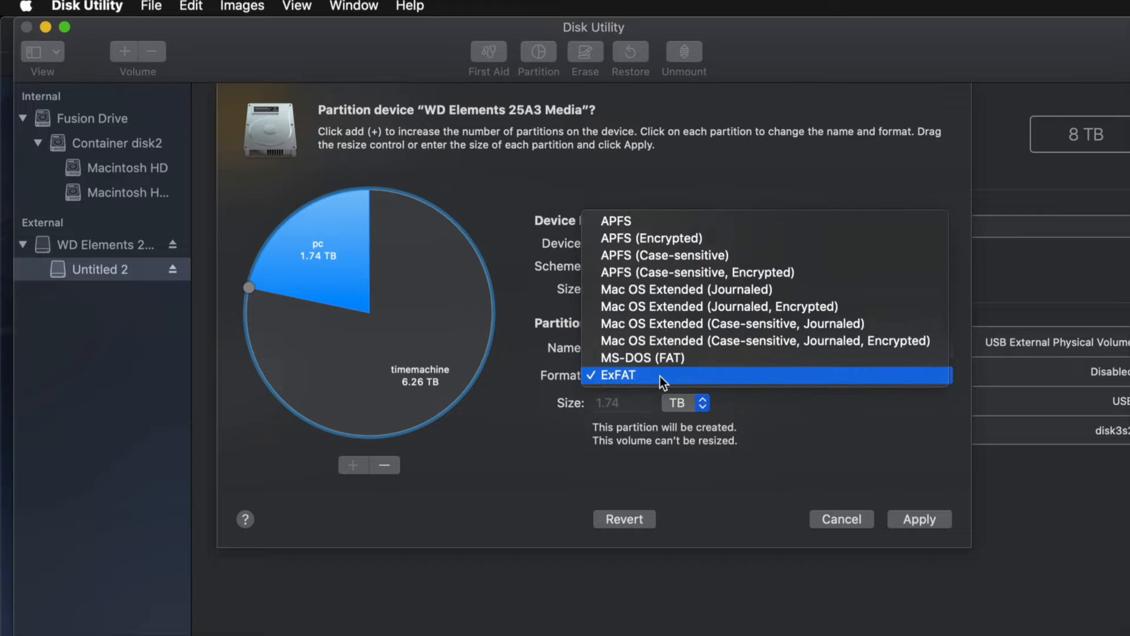
pyautogui.click(643, 375)
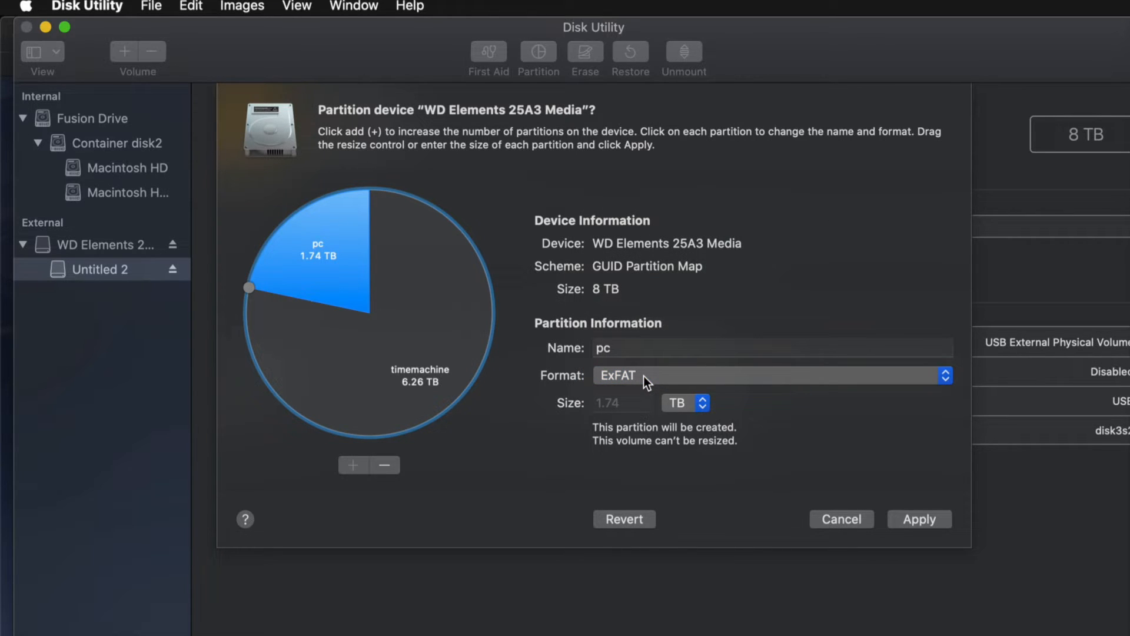
pyautogui.click(468, 326)
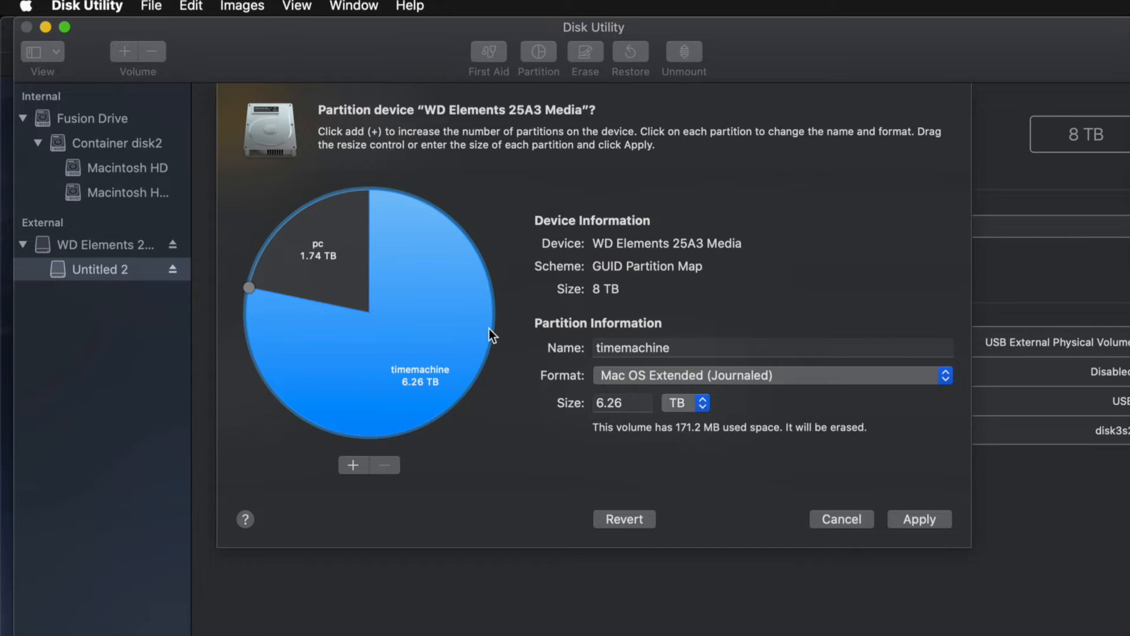
# Apply the partition layout to the WD Elements drive, confirm the partitioning and close the finished report.
pyautogui.click(930, 522)
pyautogui.click(738, 368)
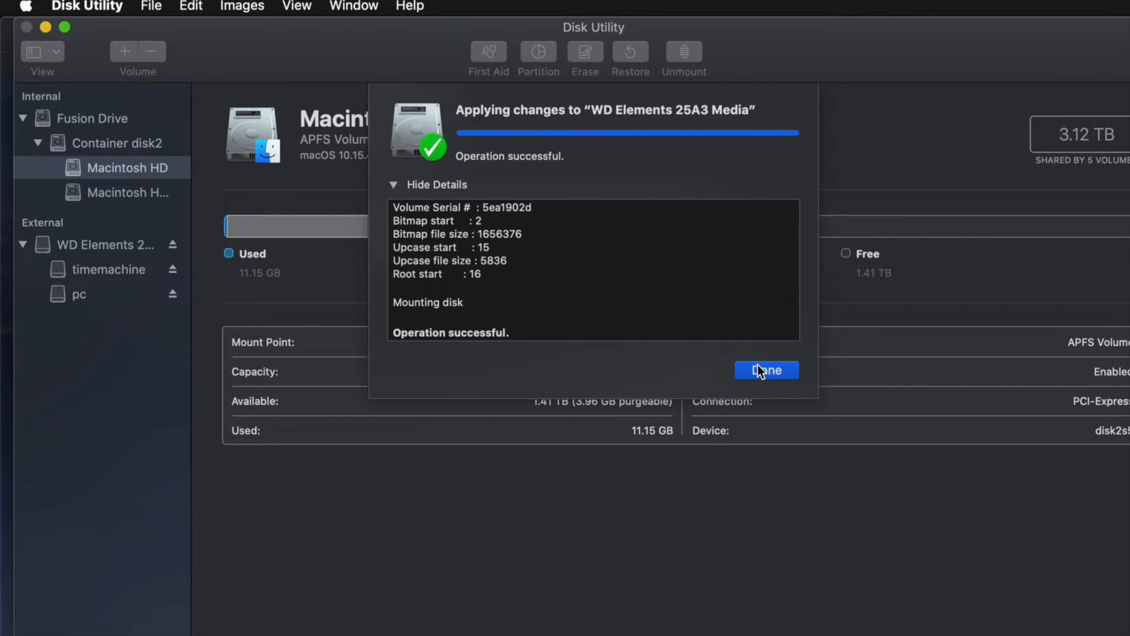
pyautogui.click(764, 371)
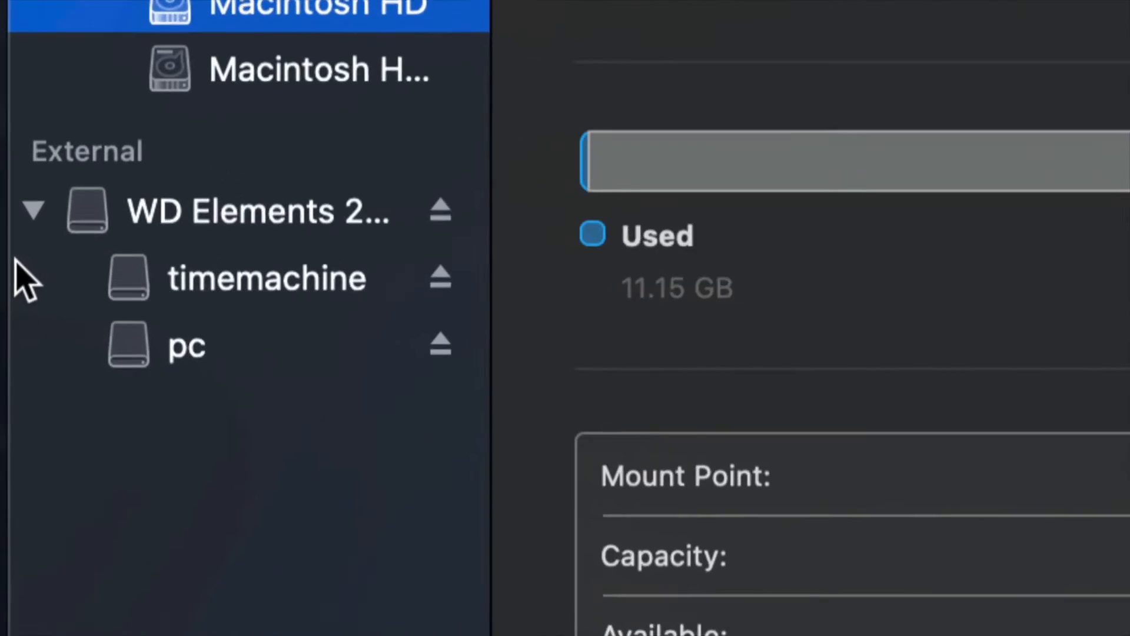
# Select the timemachine and pc volumes in turn, and switch to Finder to view the contents of both.
pyautogui.click(95, 272)
pyautogui.click(270, 353)
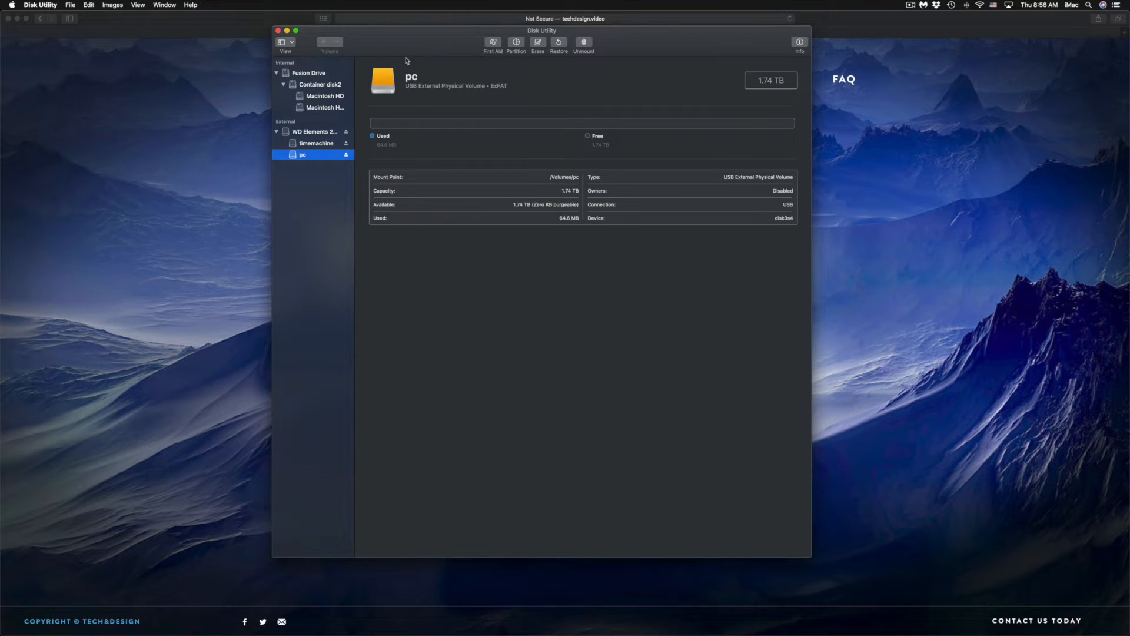
pyautogui.moveTo(283, 634)
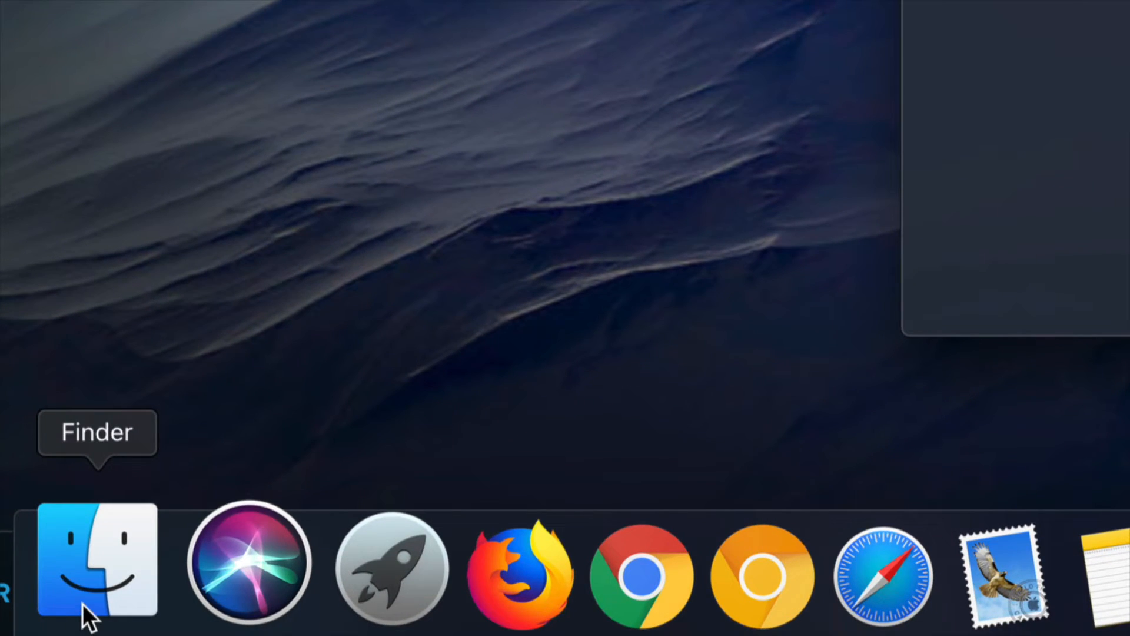
pyautogui.click(82, 604)
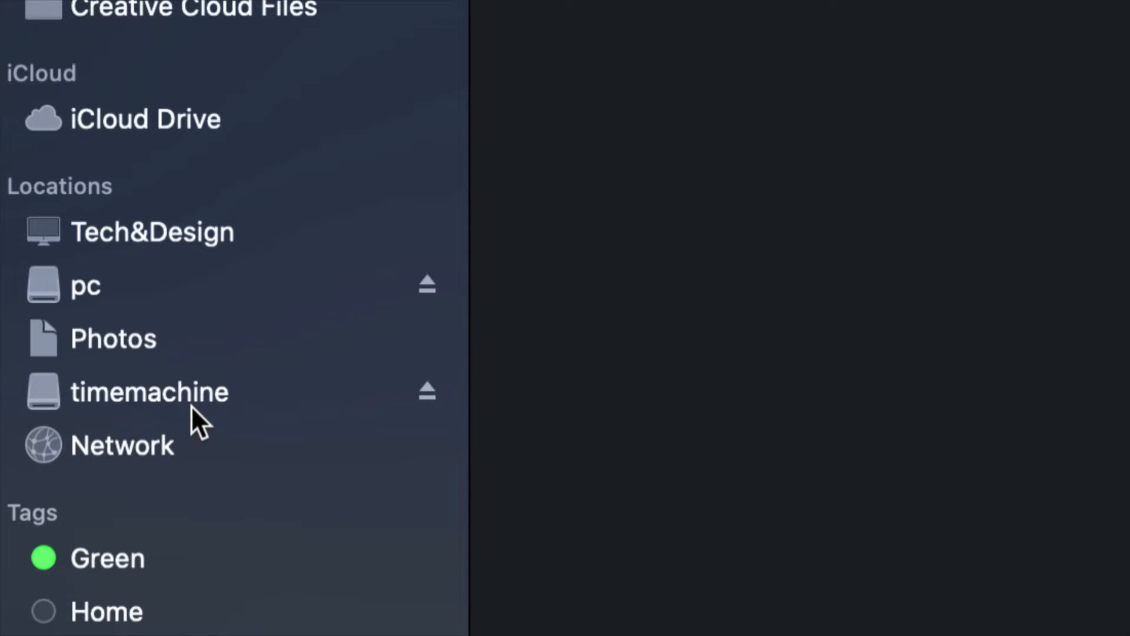
pyautogui.click(79, 284)
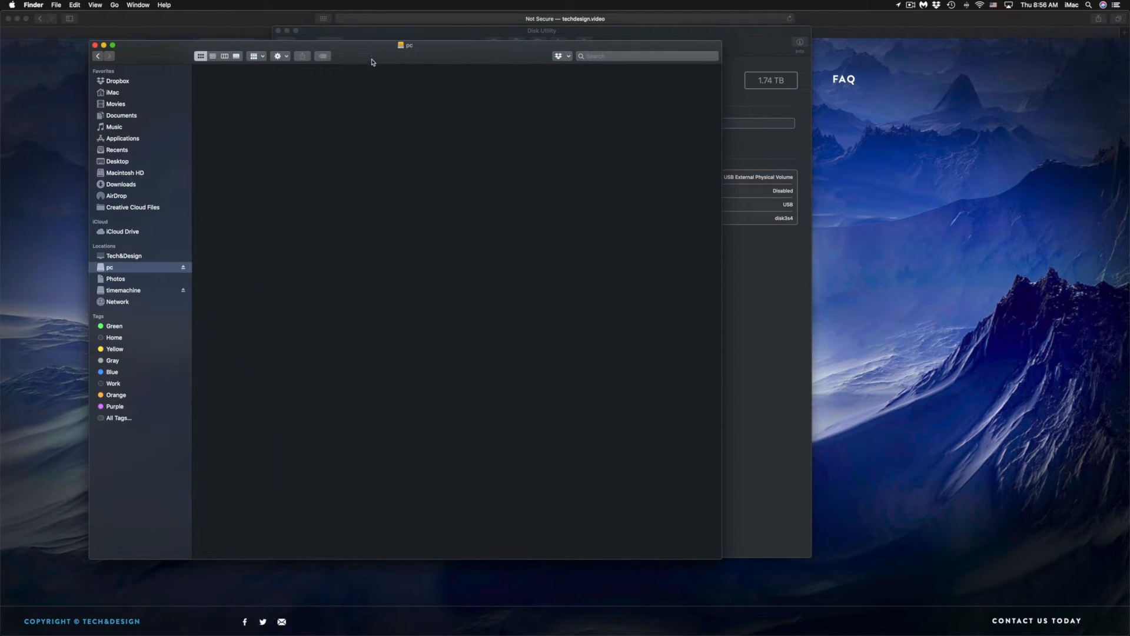
pyautogui.moveTo(371, 61); pyautogui.dragTo(414, 129)
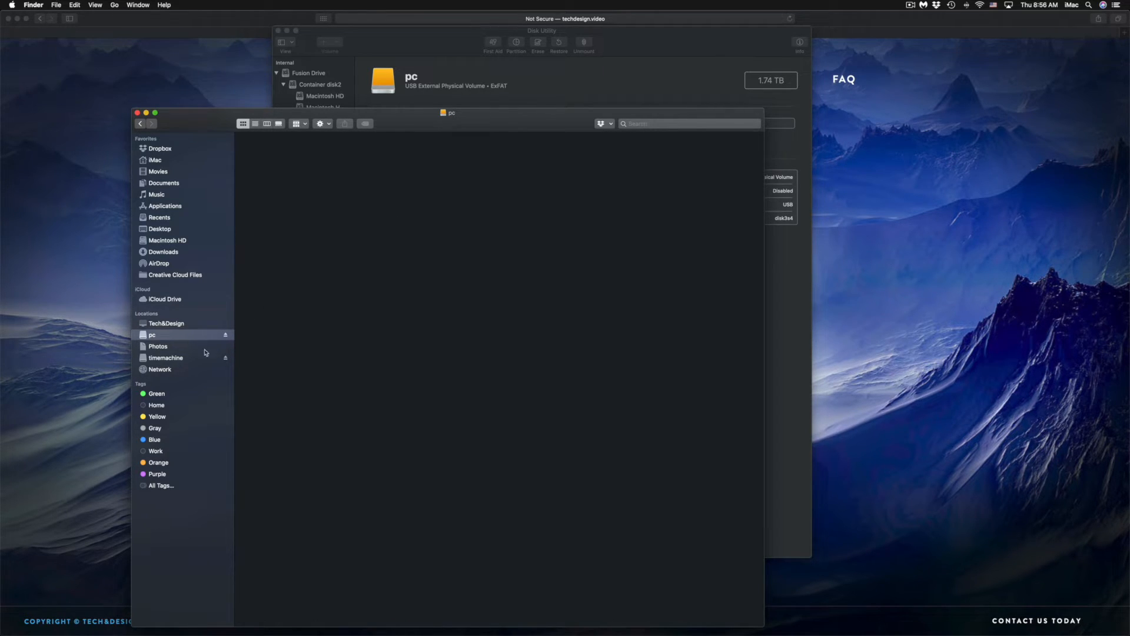
pyautogui.click(172, 361)
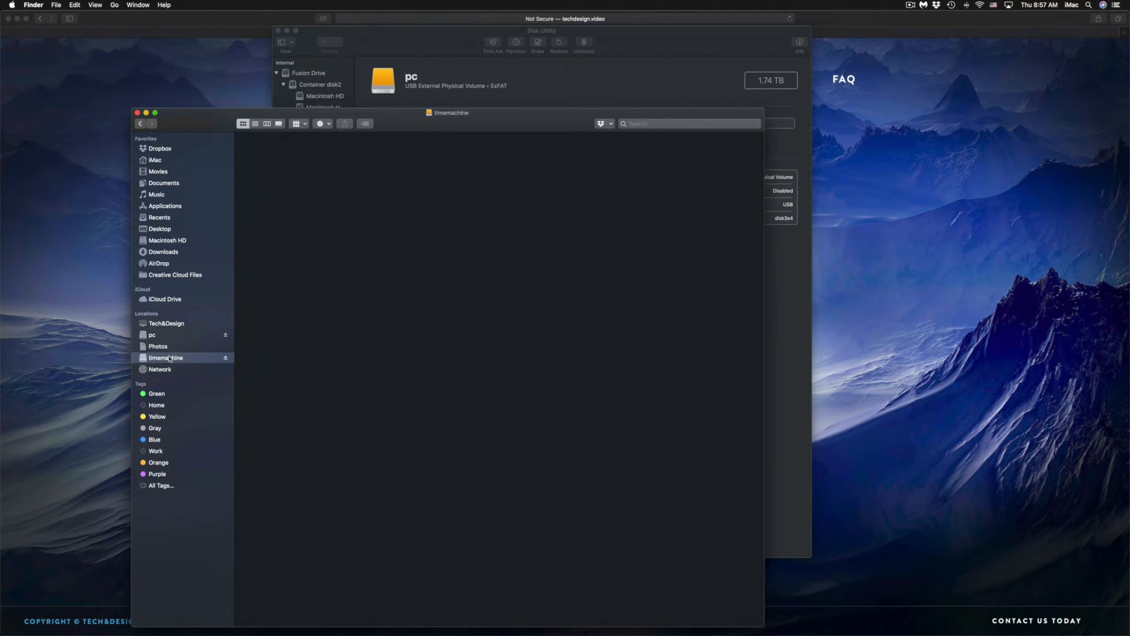
# Switch to System Preferences, open the Time Machine settings and review the existing backup disks.
pyautogui.moveTo(706, 625)
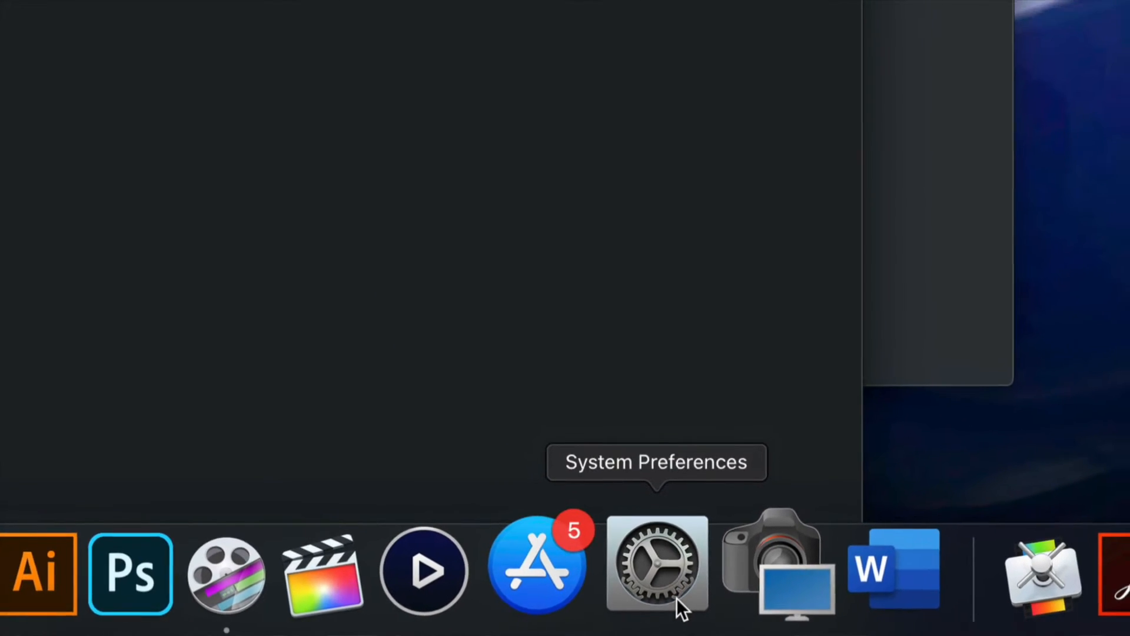
pyautogui.click(679, 598)
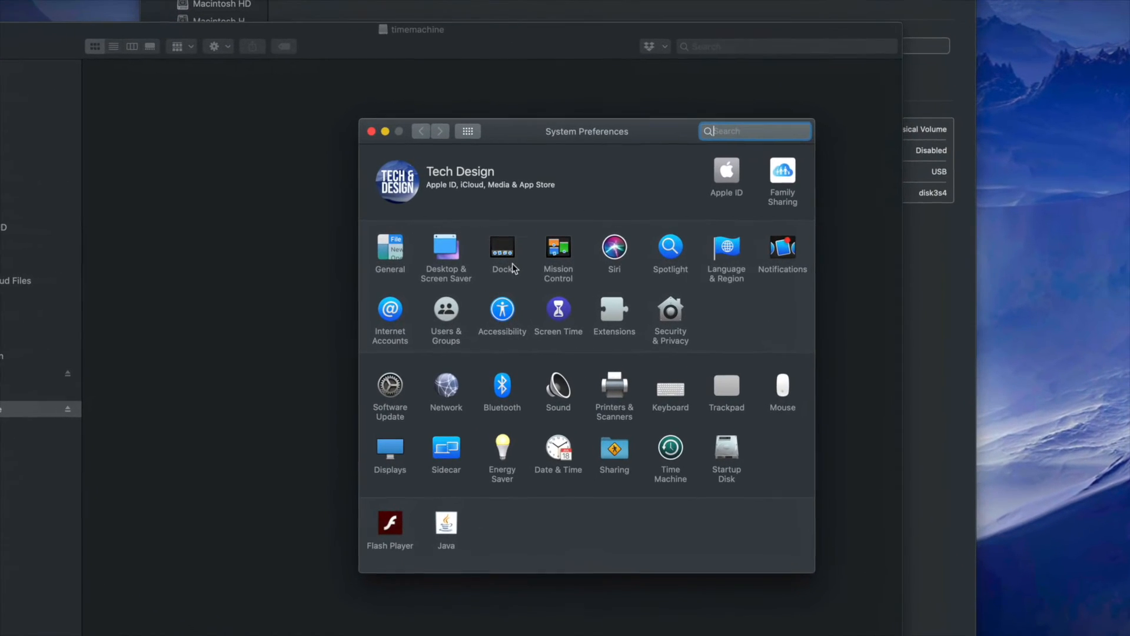
pyautogui.moveTo(592, 137); pyautogui.dragTo(560, 107)
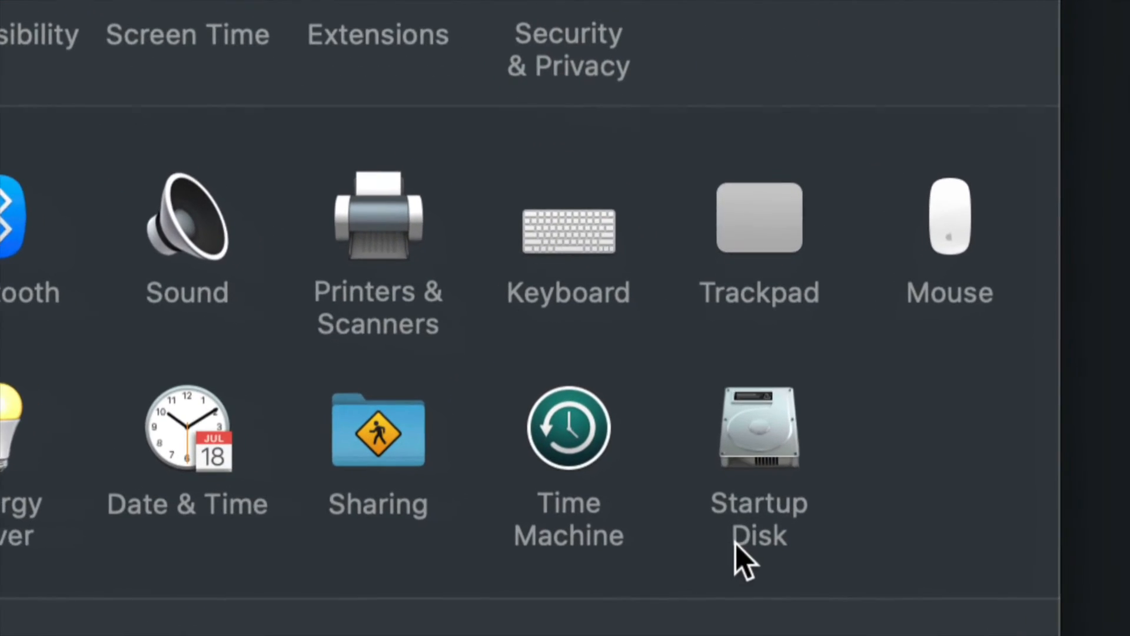
pyautogui.click(578, 443)
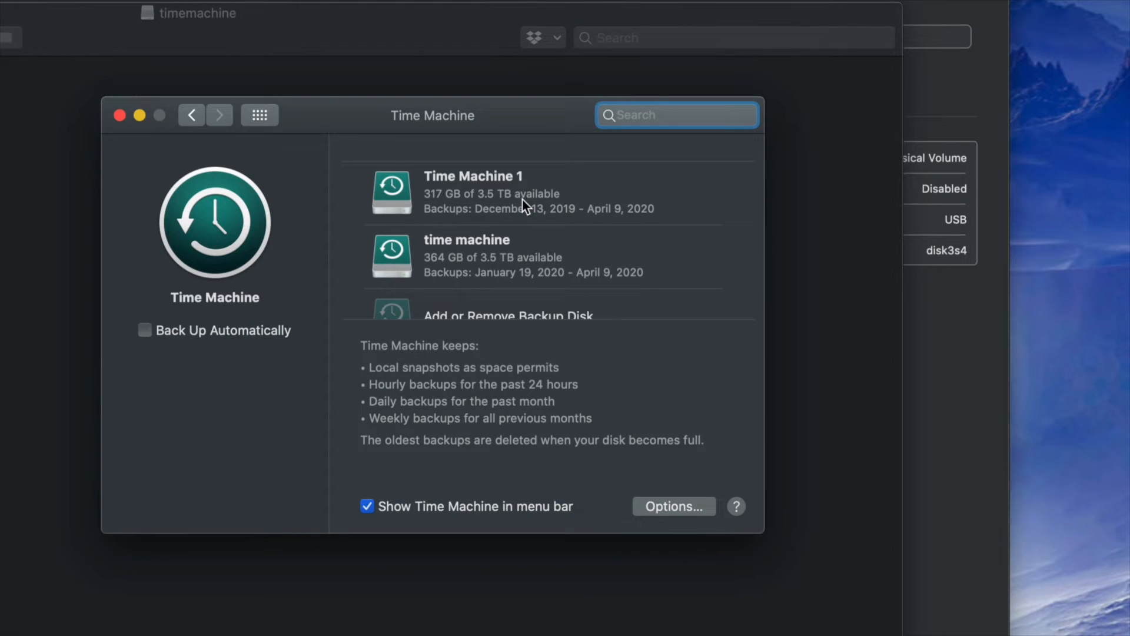
pyautogui.scroll(-2, 522, 200)
pyautogui.scroll(2, 522, 200)
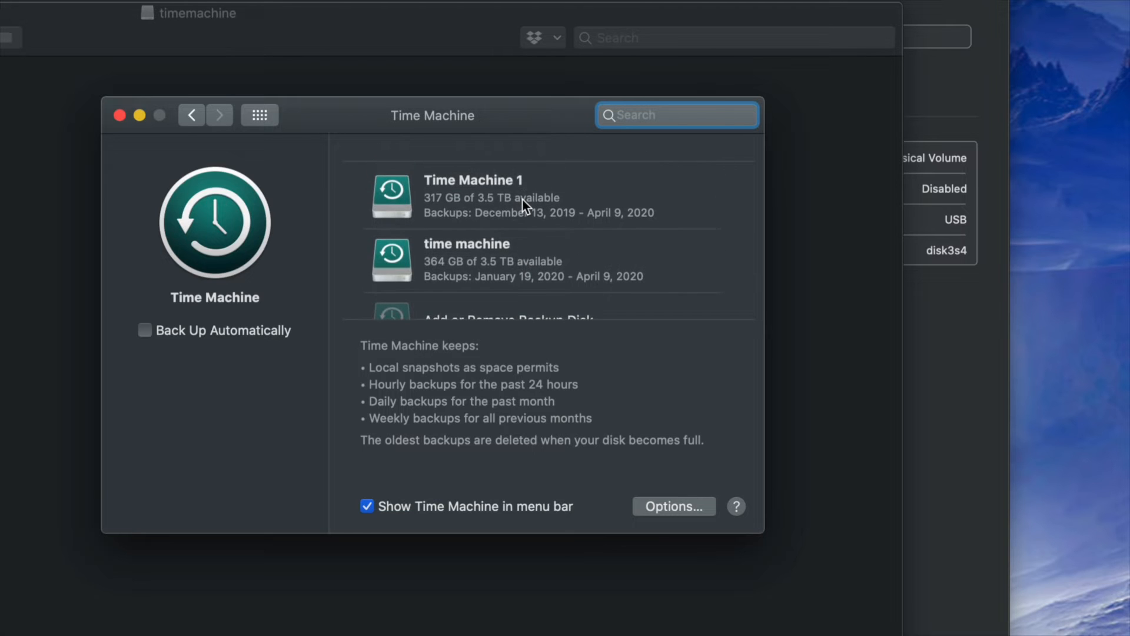
# Add the available timemachine volume as a Time Machine backup disk alongside the existing backup disks.
pyautogui.scroll(-2, 522, 199)
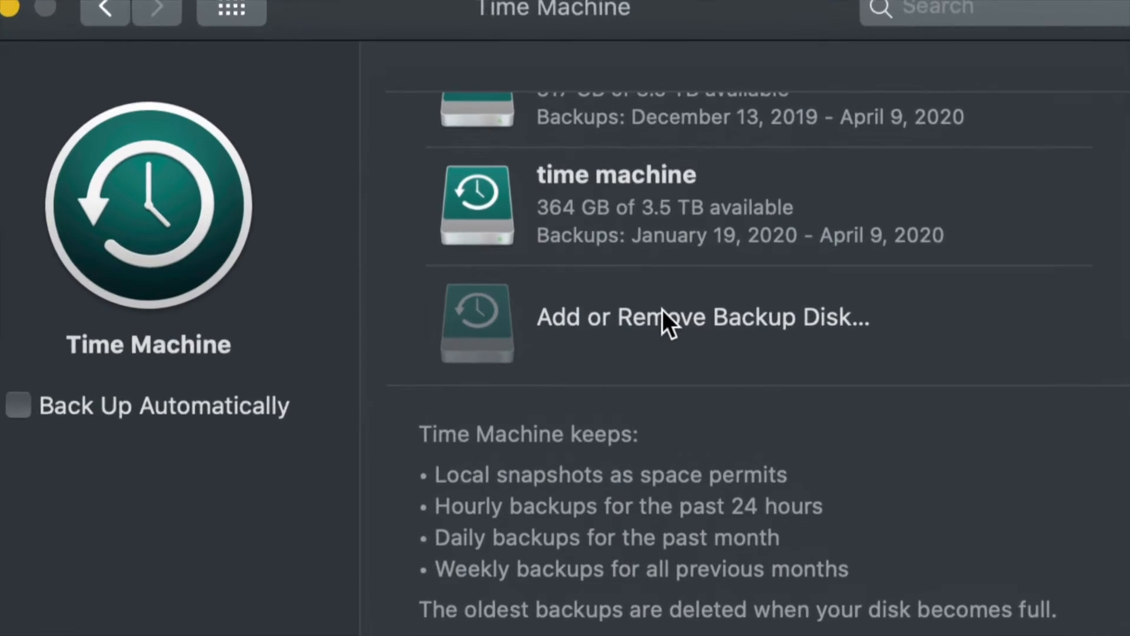
pyautogui.click(725, 324)
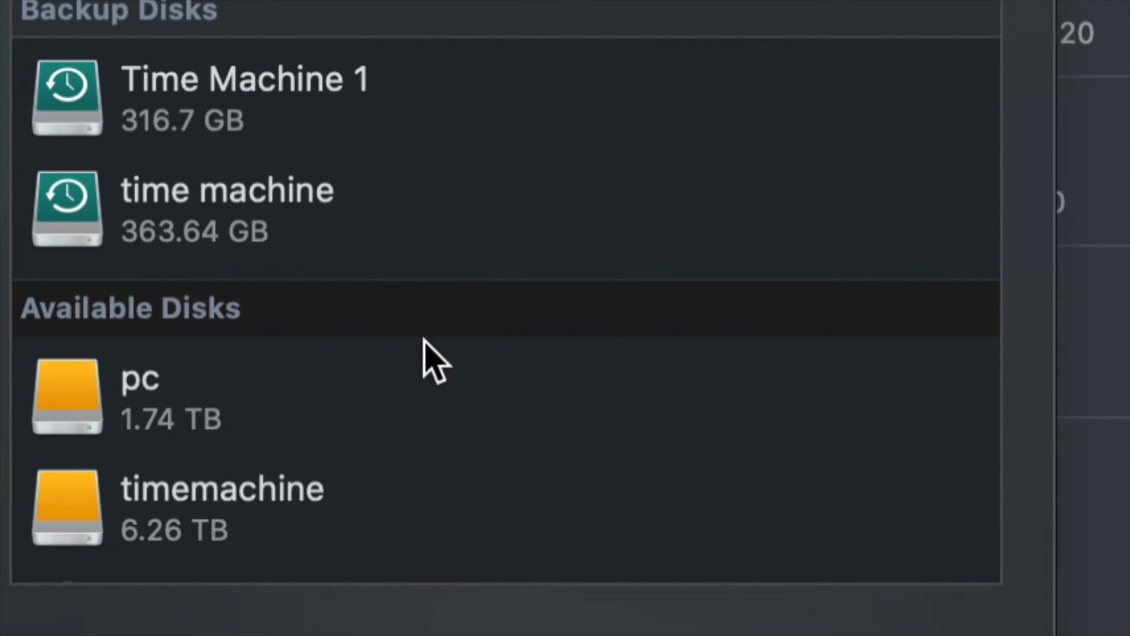
pyautogui.scroll(-3, 292, 377)
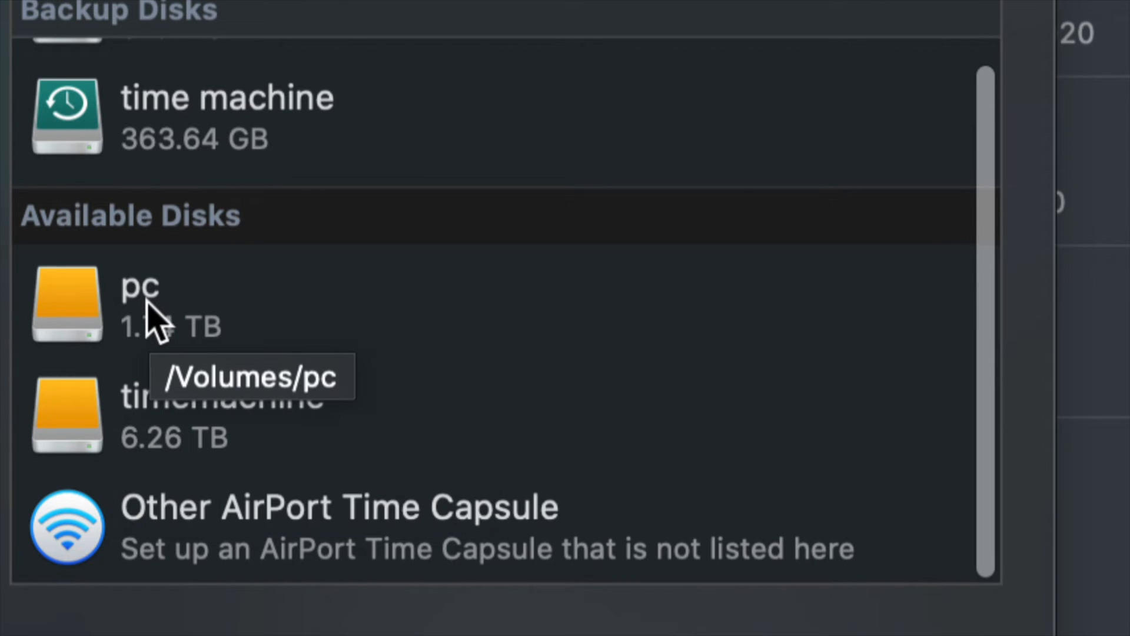
pyautogui.click(213, 408)
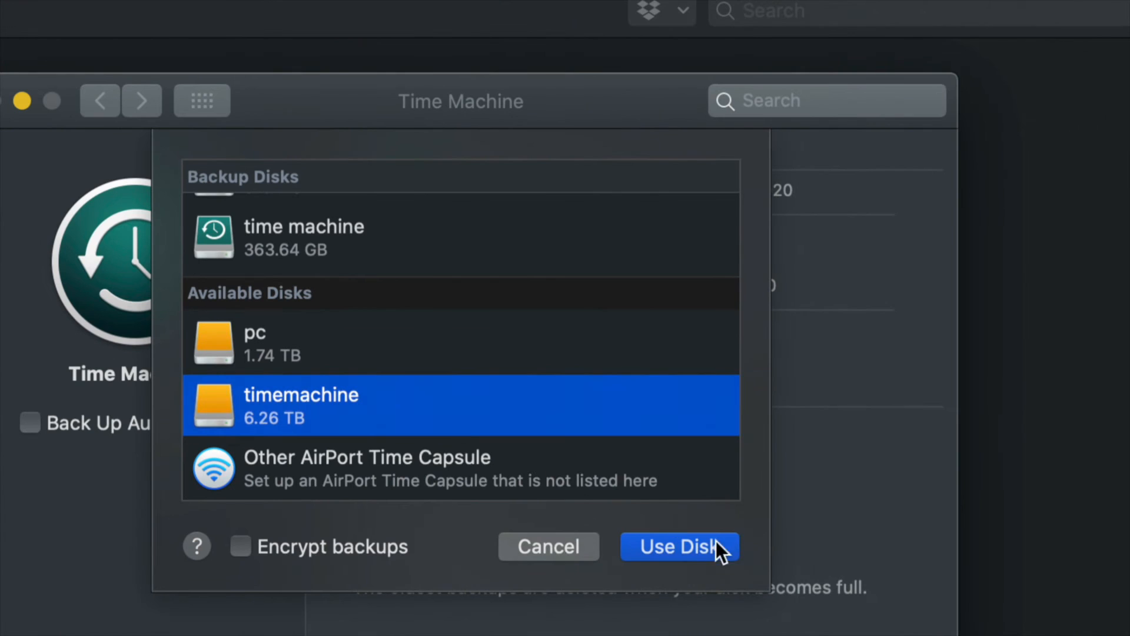
pyautogui.click(666, 545)
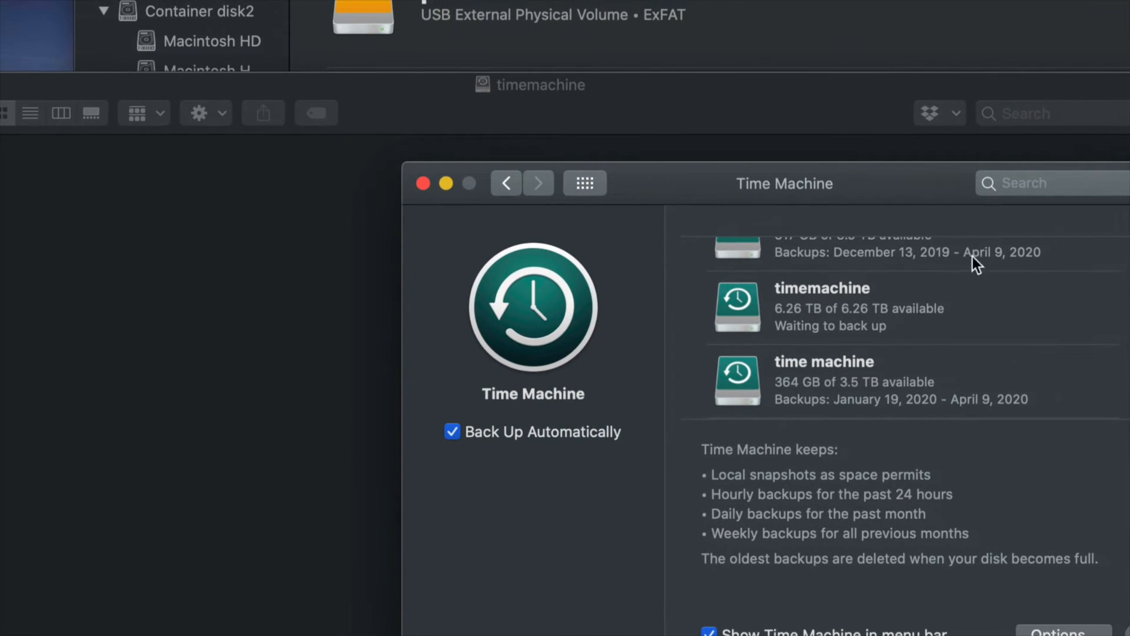
# Check the Time Machine status display, and reposition the Time Machine settings window over the Finder window.
pyautogui.moveTo(887, 201); pyautogui.dragTo(668, 133)
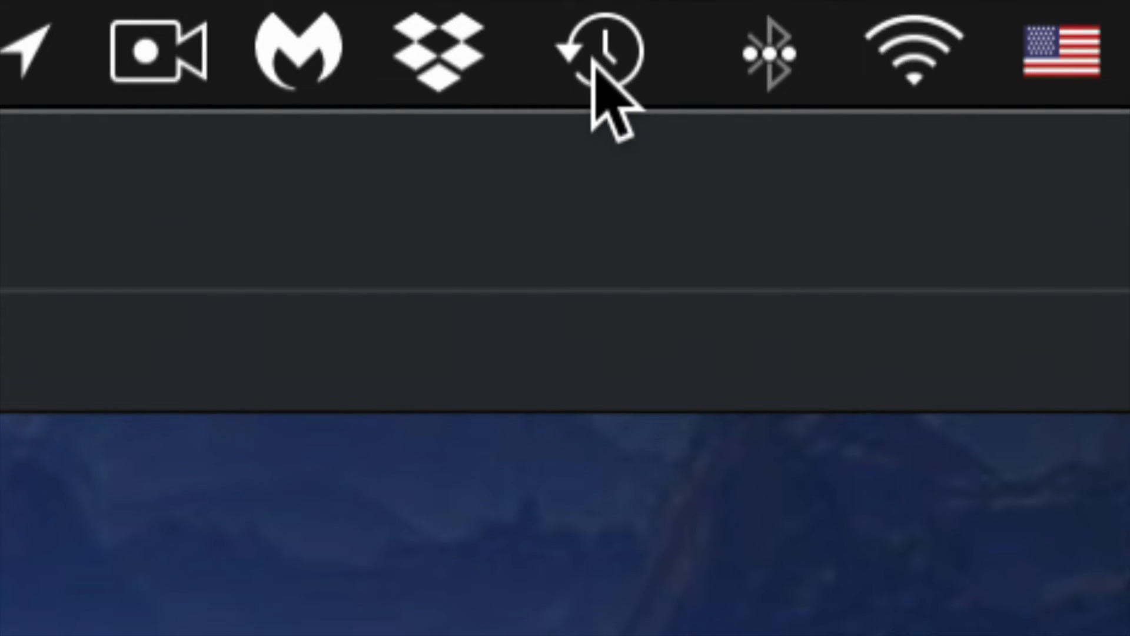
pyautogui.click(612, 65)
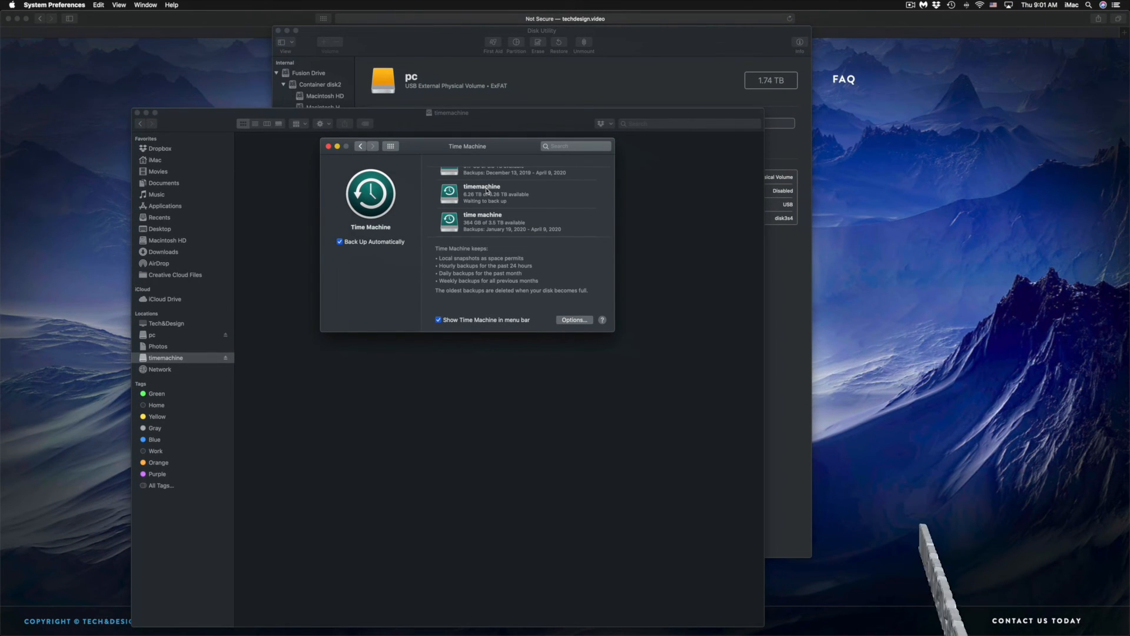
pyautogui.moveTo(479, 148); pyautogui.dragTo(621, 206)
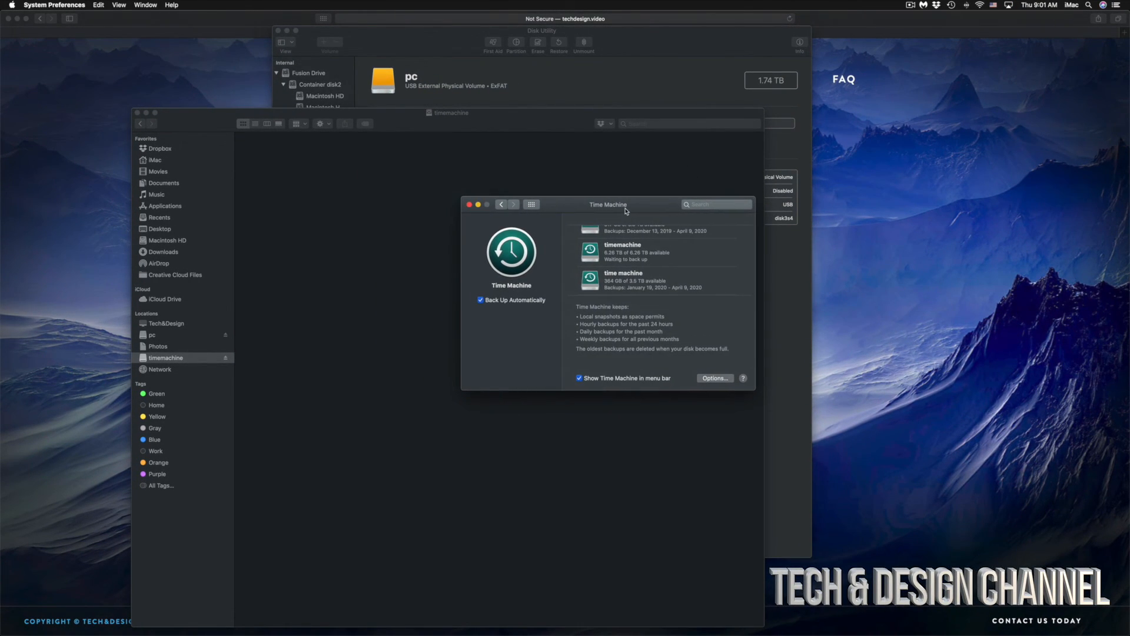
# Switch to Disk Utility to view the pc volume, and bring the Safari web page to the front.
pyautogui.click(625, 51)
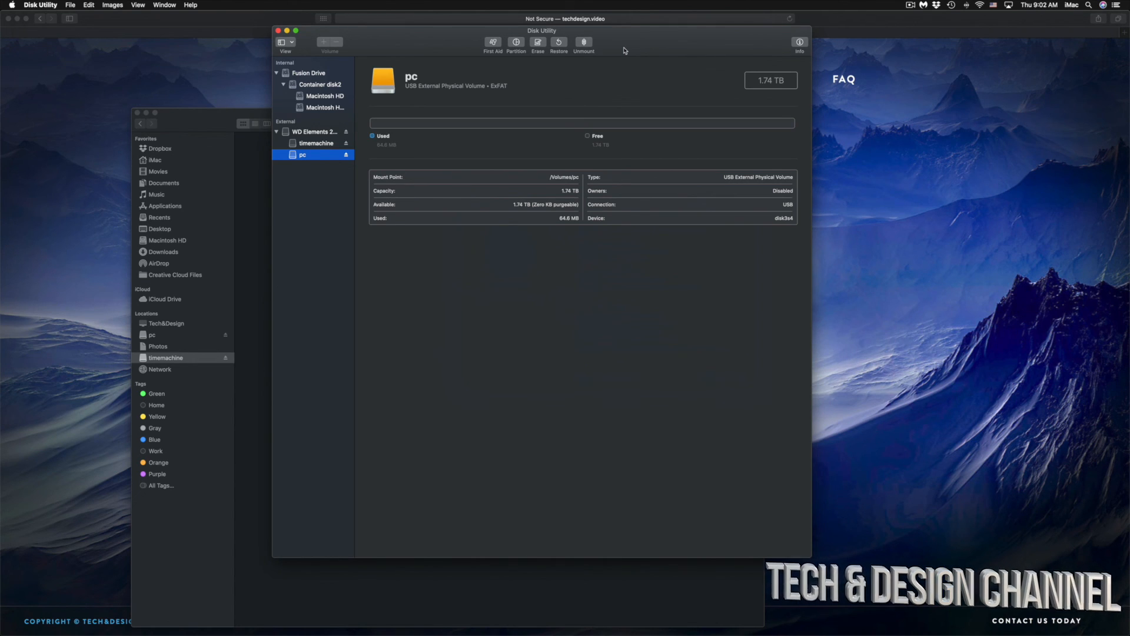
pyautogui.click(970, 158)
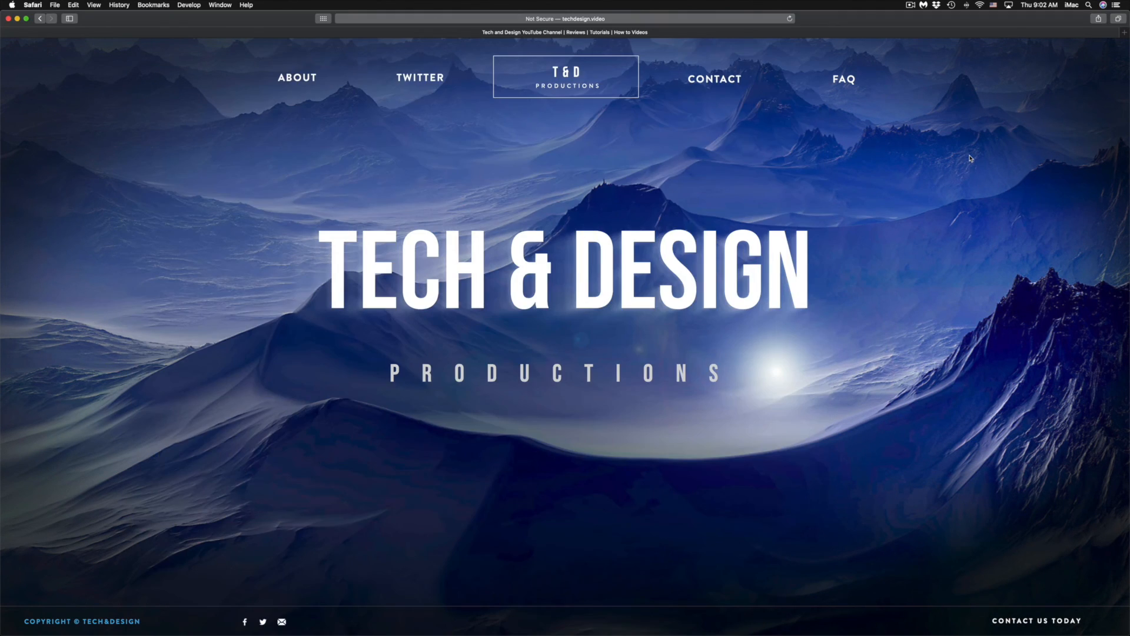